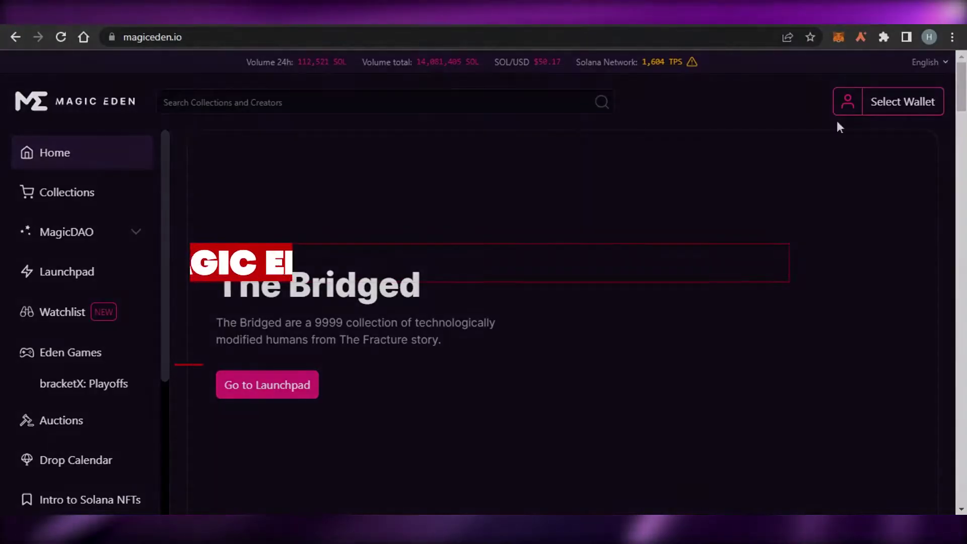
- Scroll through the Phantom wallet's Chrome Web Store listing and its related wallets
scroll(963, 81, "down", 5)
scroll(562, 302, "down", 12)
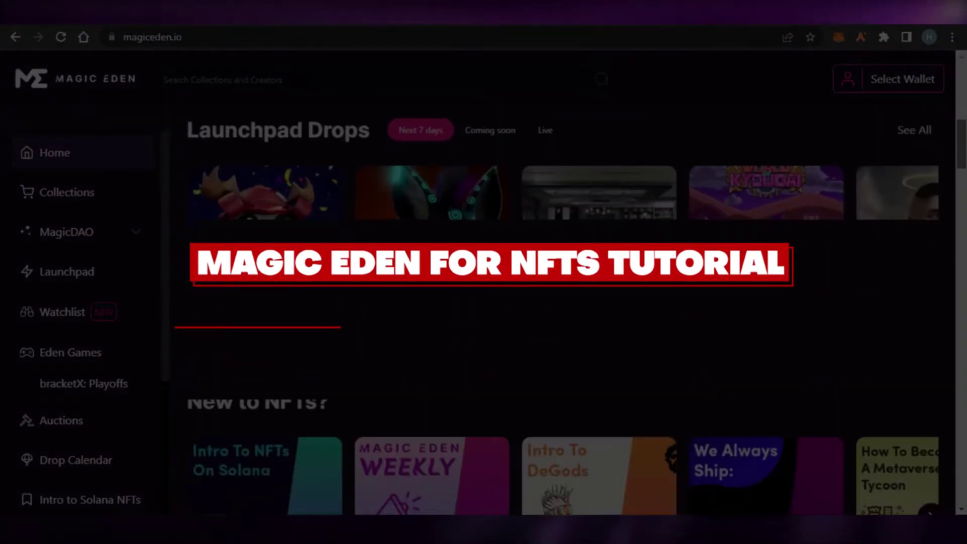
scroll(562, 302, "down", 14)
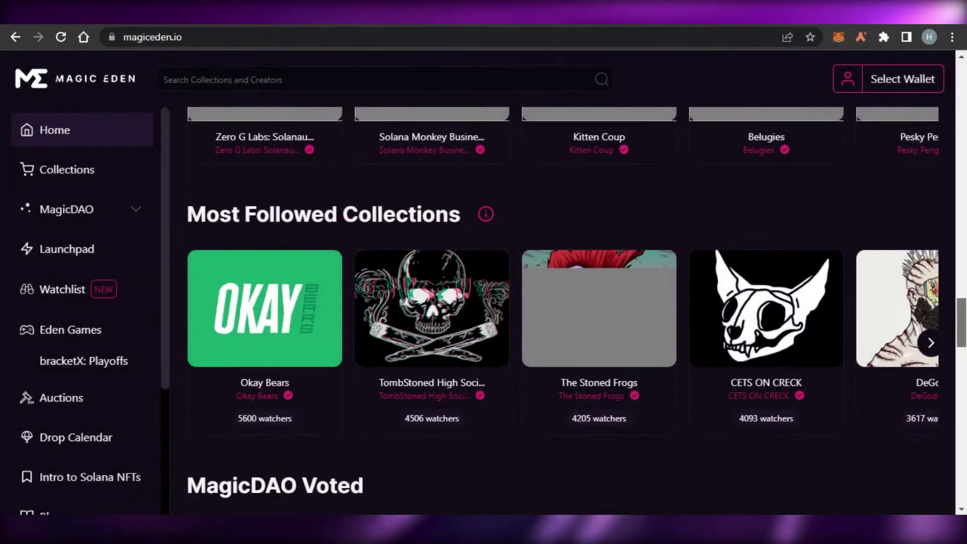
scroll(563, 302, "down", 9)
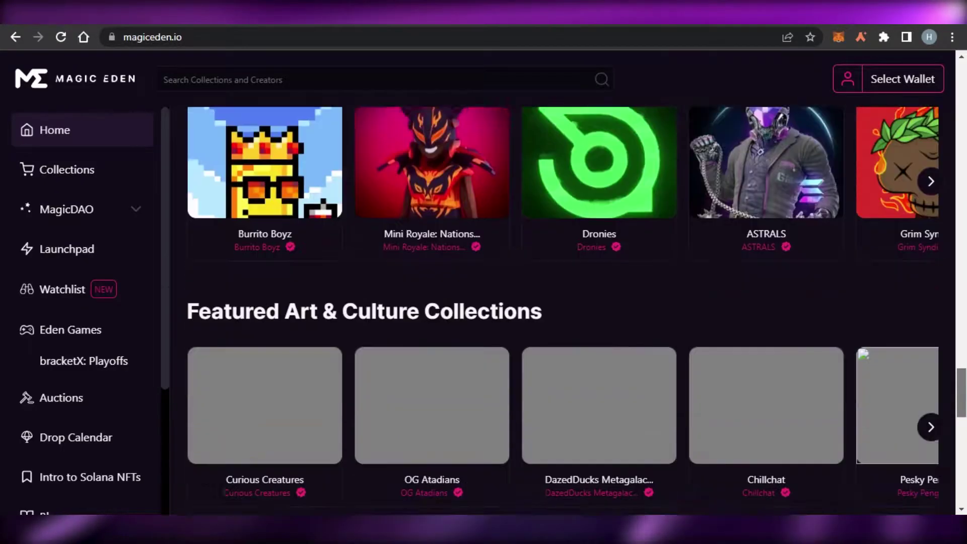
scroll(562, 302, "down", 3)
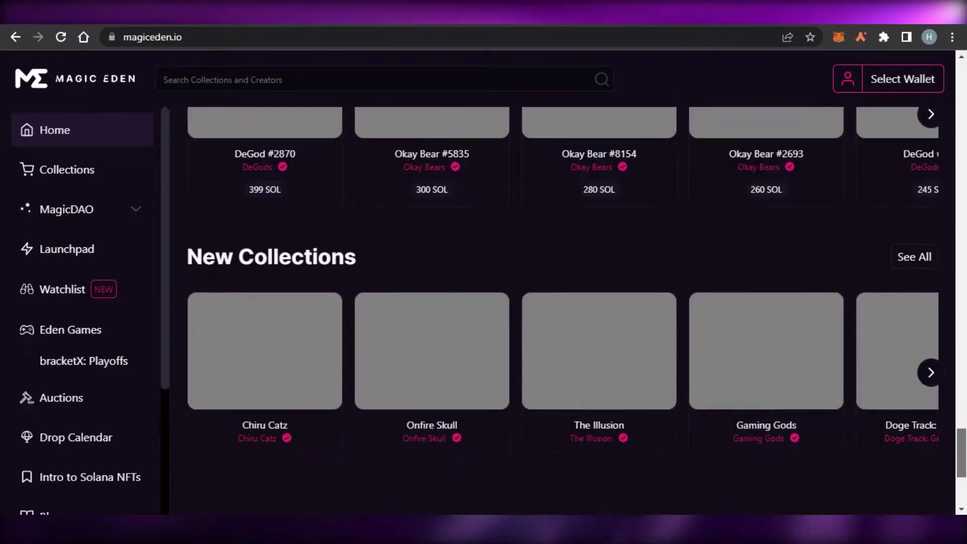
scroll(563, 303, "up", 15)
scroll(562, 302, "up", 20)
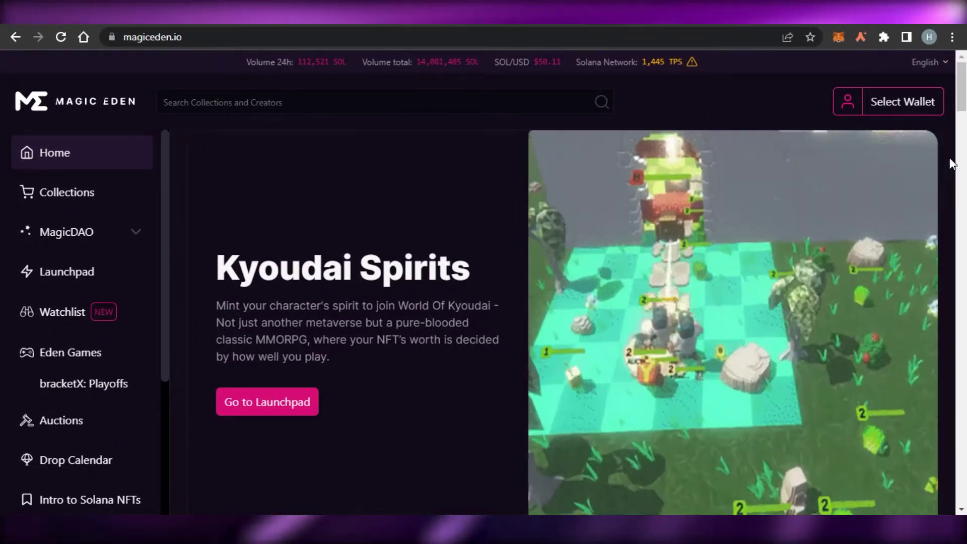
scroll(926, 259, "down", 5)
scroll(563, 282, "down", 5)
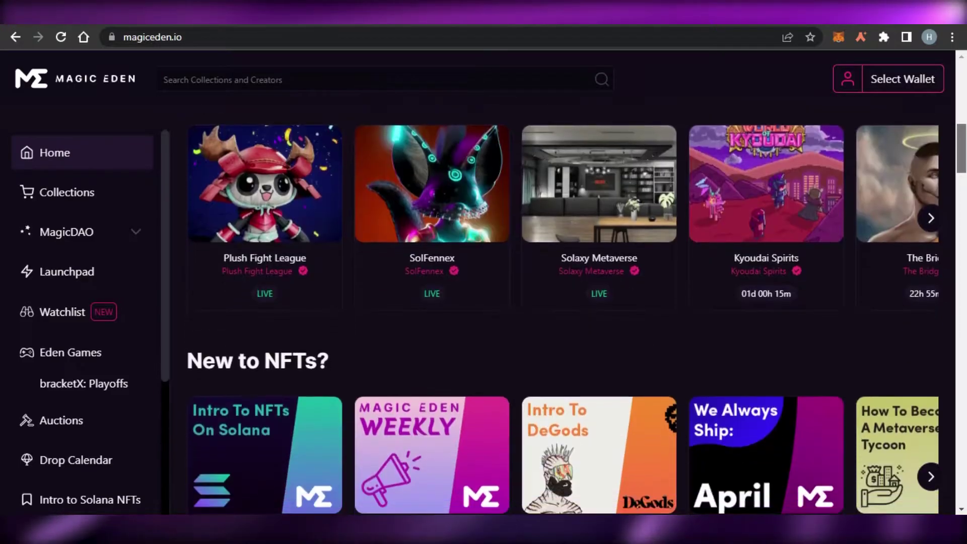
scroll(563, 282, "down", 8)
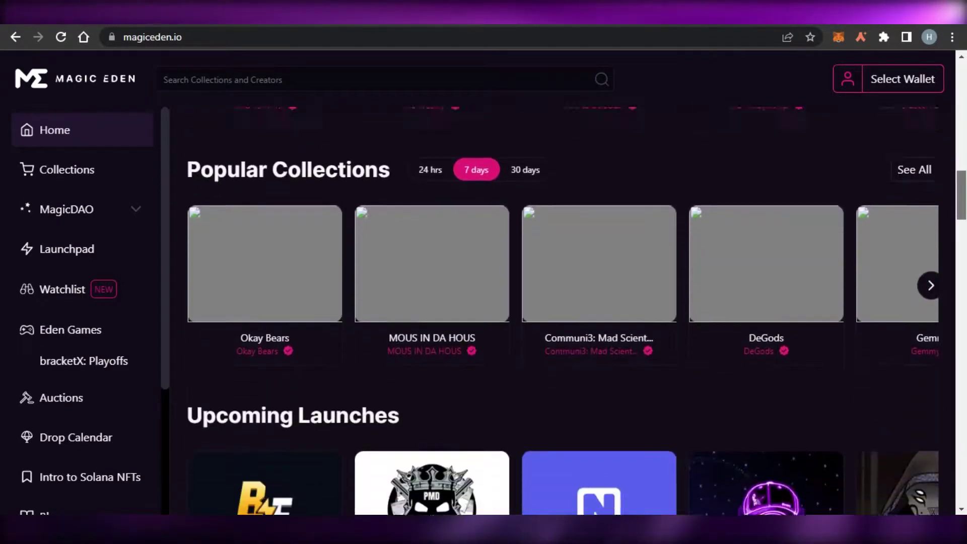
scroll(562, 282, "down", 5)
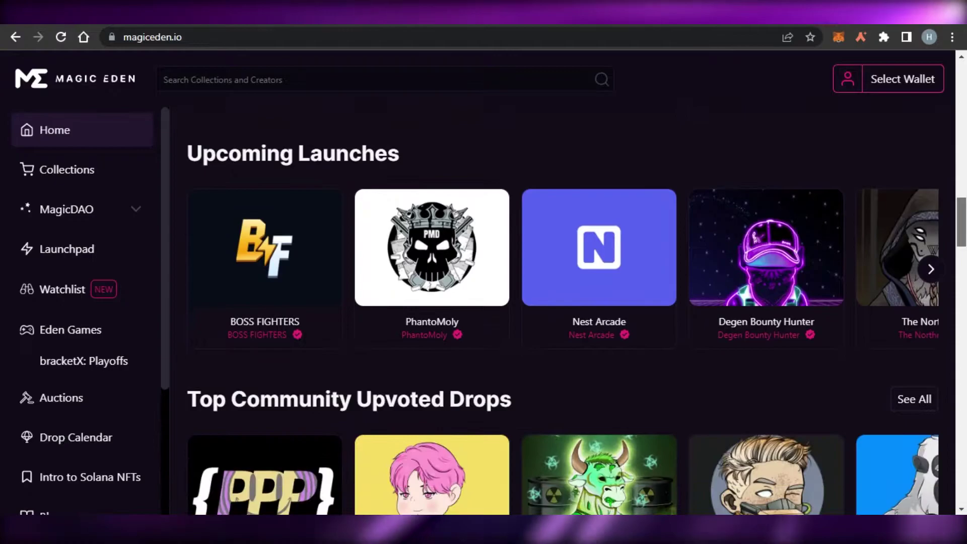
scroll(964, 304, "down", 12)
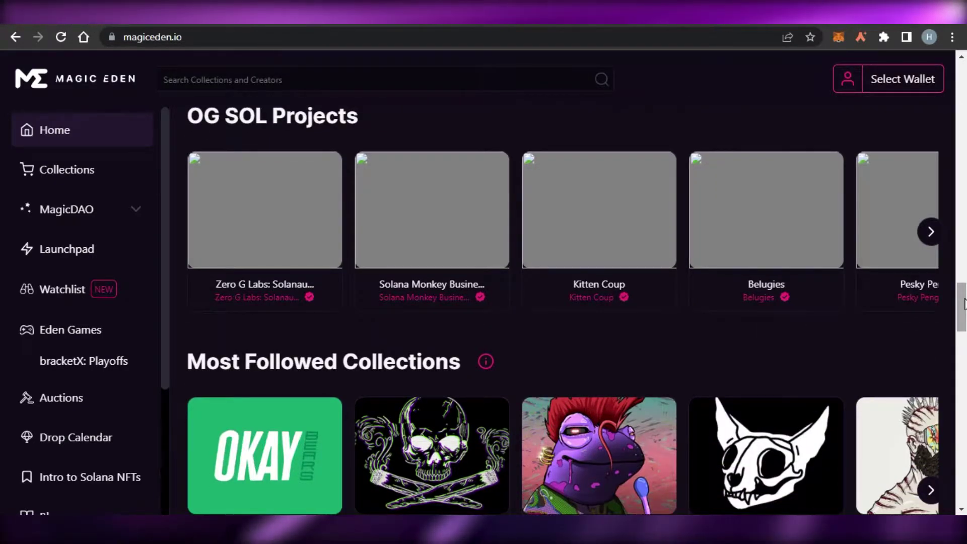
left_click_drag(963, 305, 964, 82)
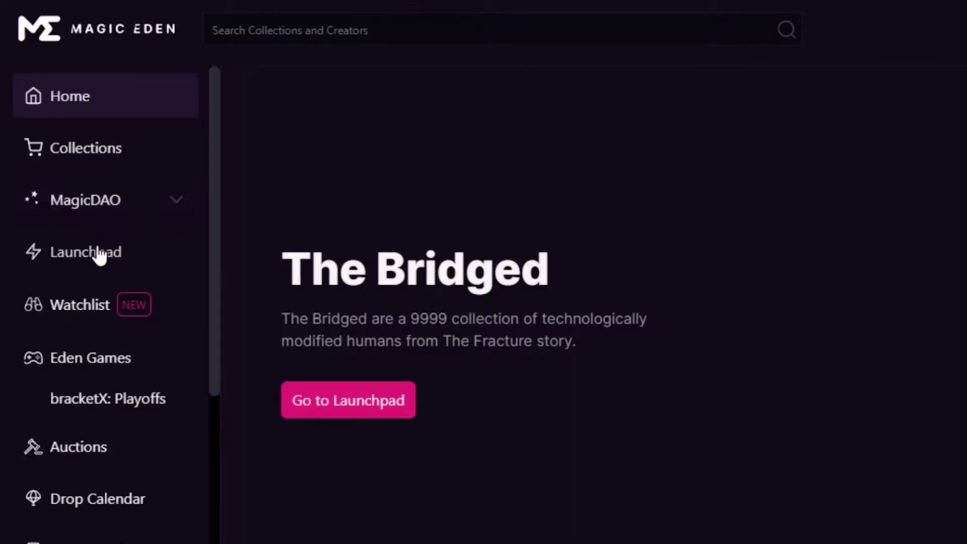
left_click_drag(212, 190, 212, 384)
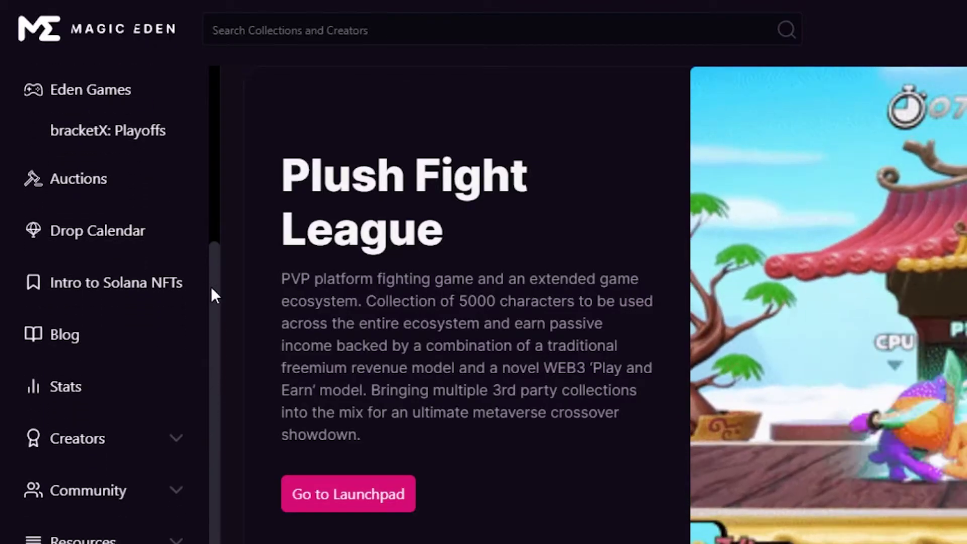
left_click_drag(210, 286, 219, 87)
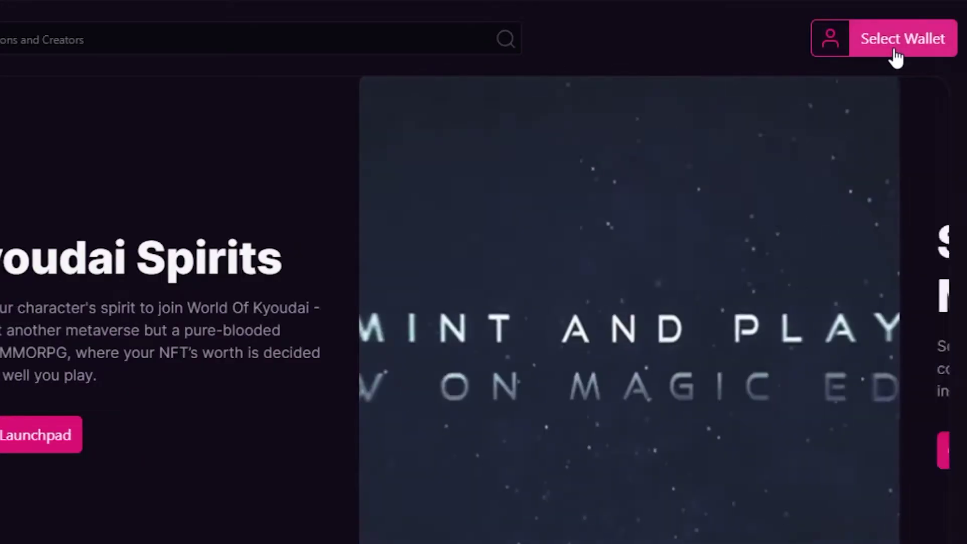
- Bring up the wallet connection options and expand the full list of supported wallets
left_click(896, 55)
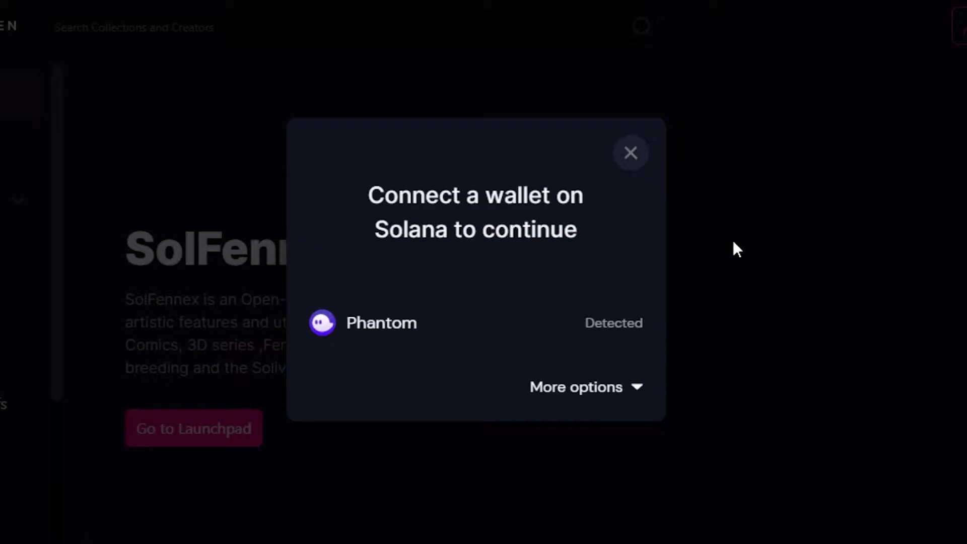
left_click(617, 388)
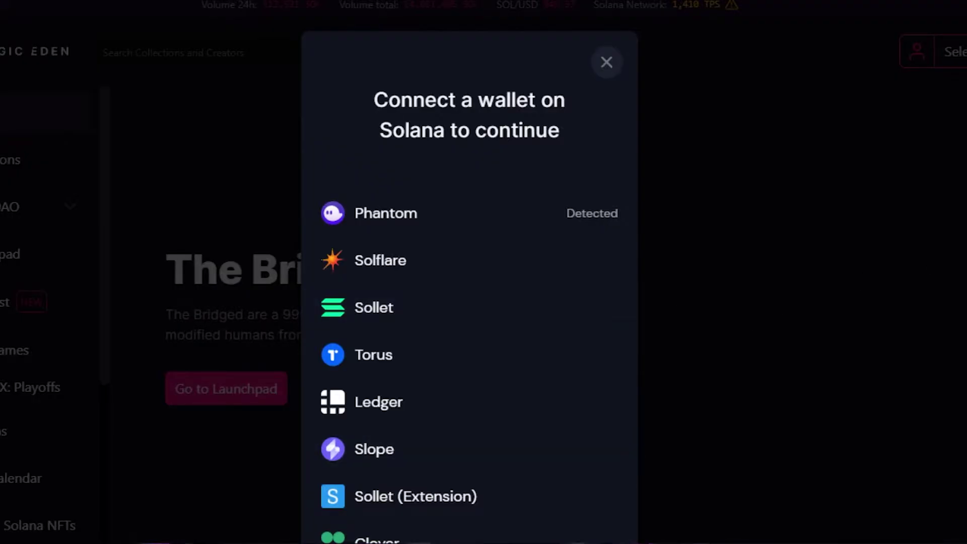
key("Escape")
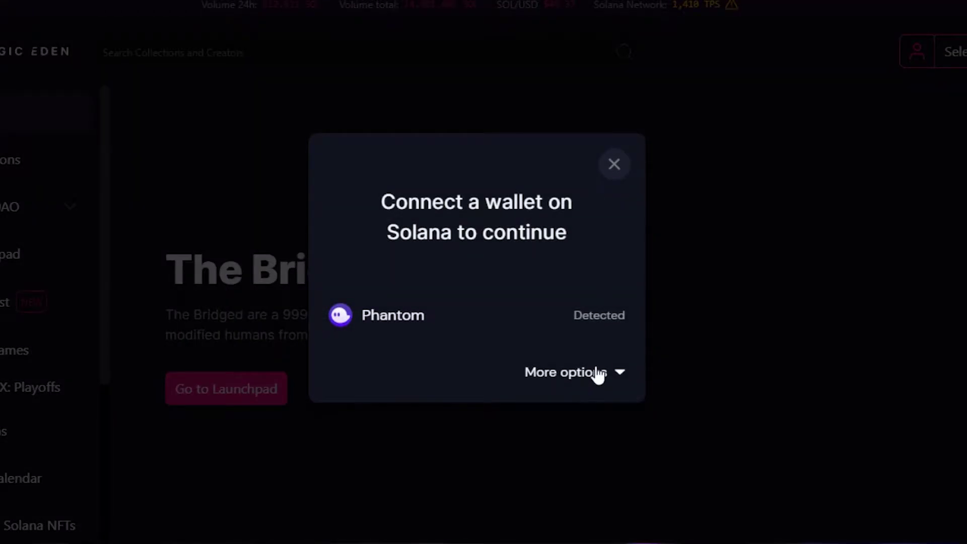
left_click(598, 375)
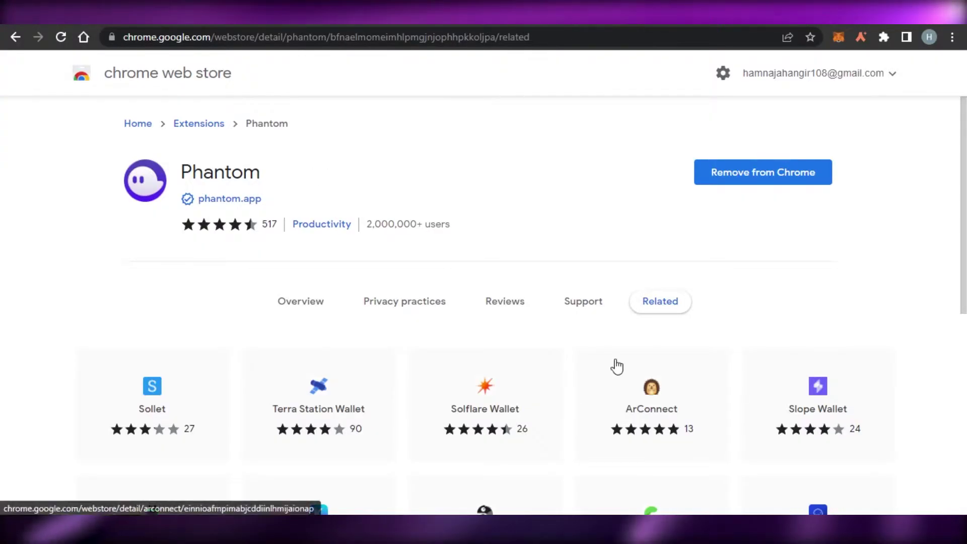
scroll(906, 252, "down", 5)
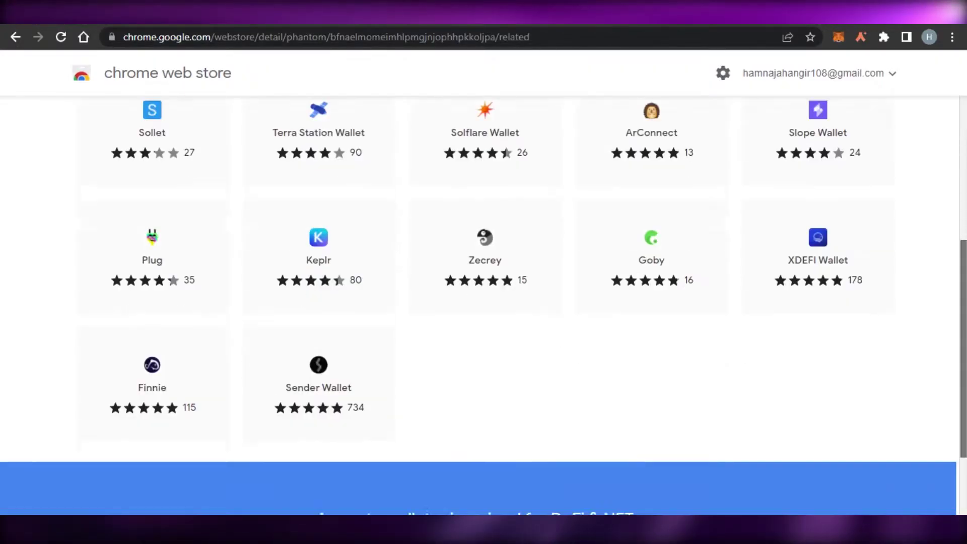
scroll(912, 152, "up", 5)
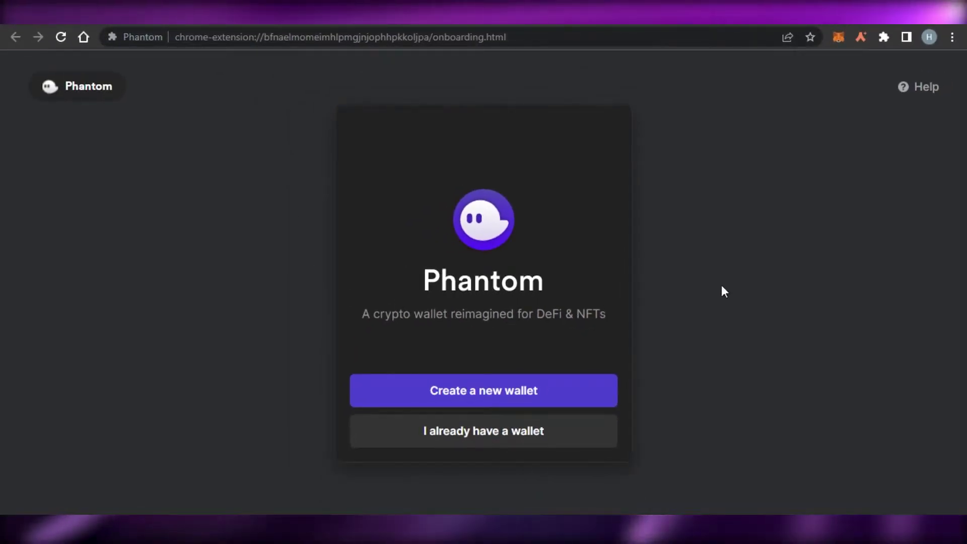
- Choose 'Create a new wallet' on Phantom's welcome screen to reach the password step
left_click(495, 389)
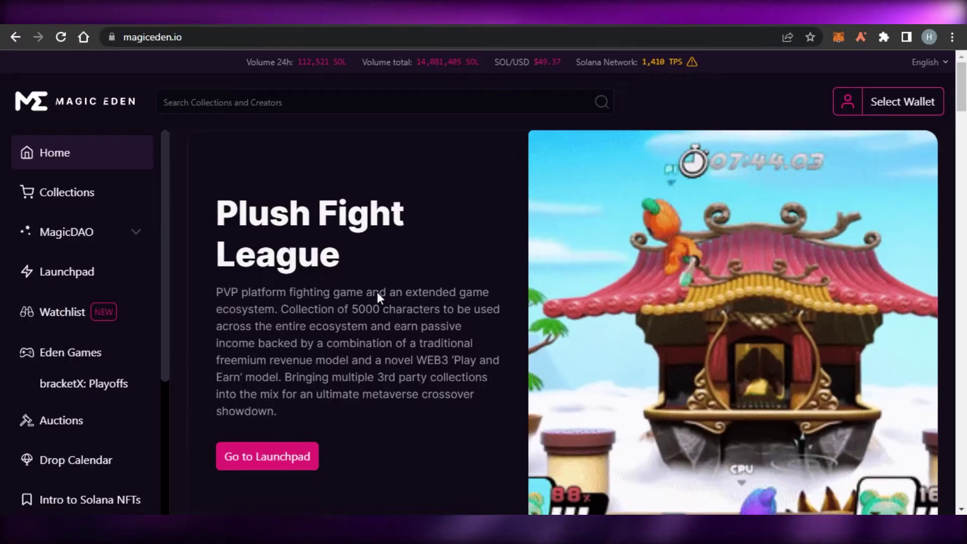
- Connect Phantom through Magic Eden's Select Wallet dialog and approve it in the Phantom popup
mouse_move(610, 62)
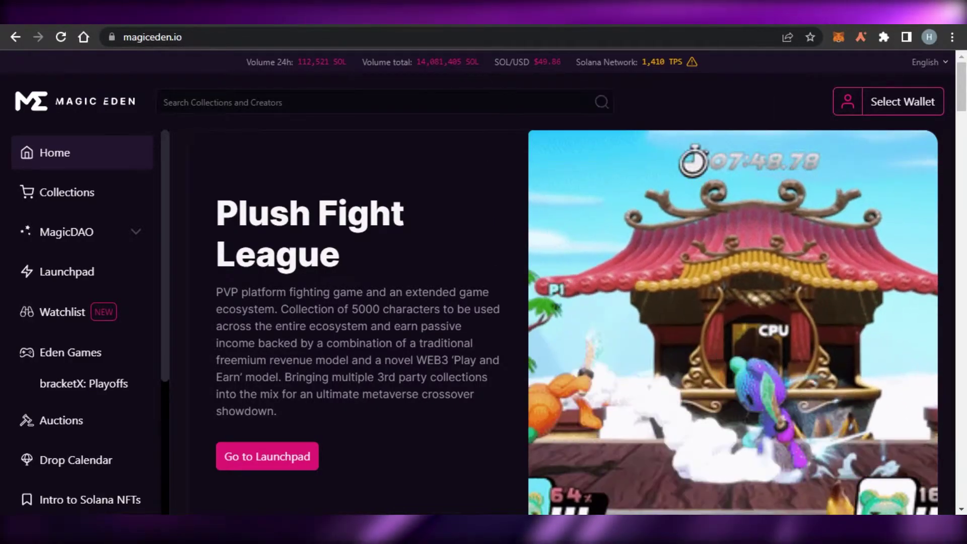
key("ctrl+Tab")
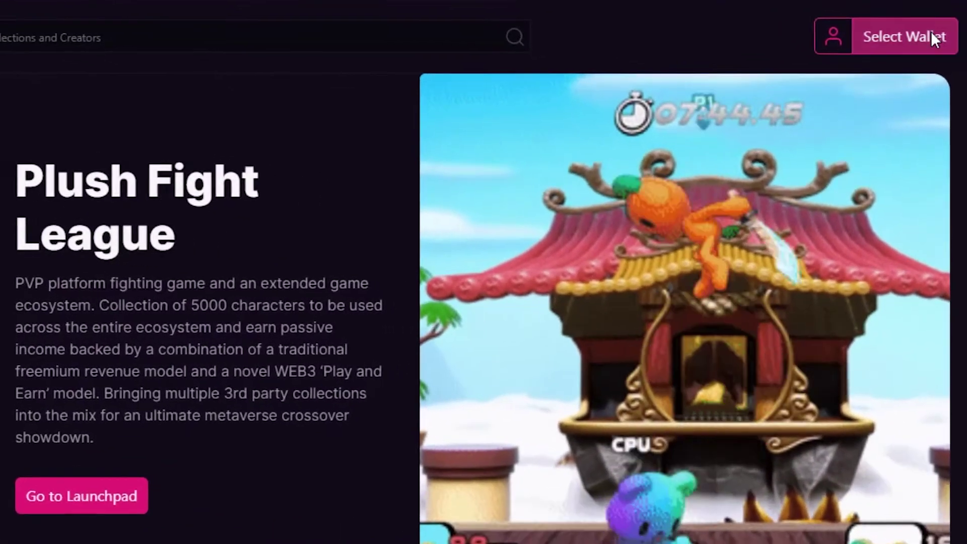
left_click(926, 101)
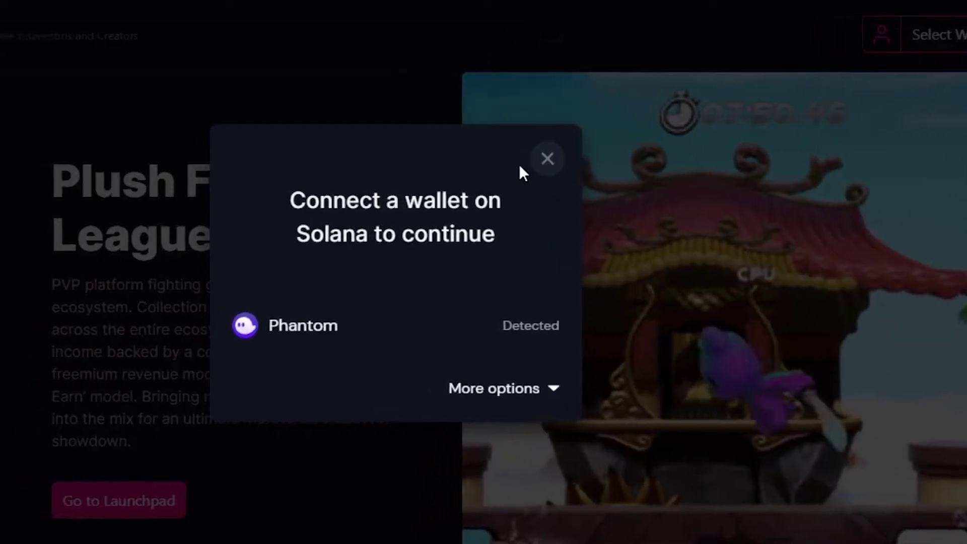
left_click(260, 323)
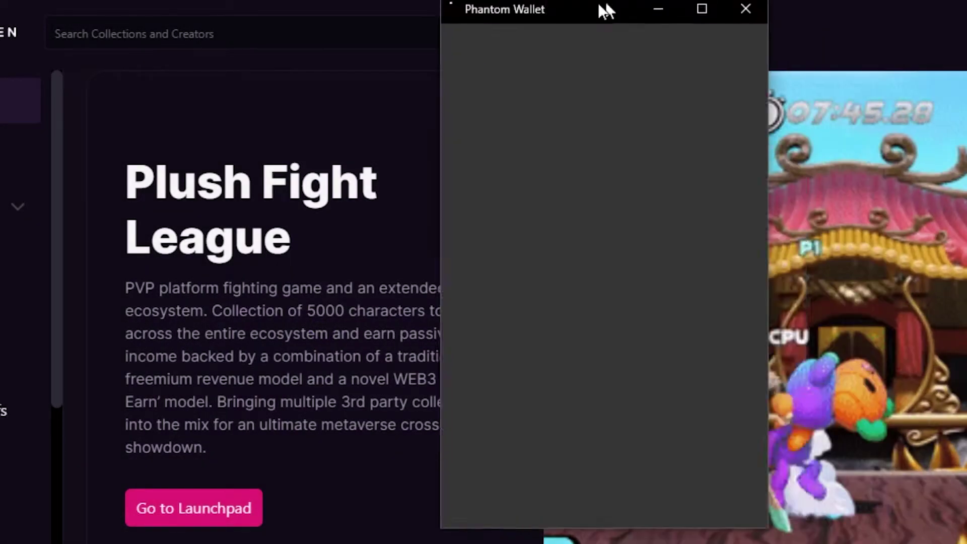
left_click_drag(600, 11, 464, 30)
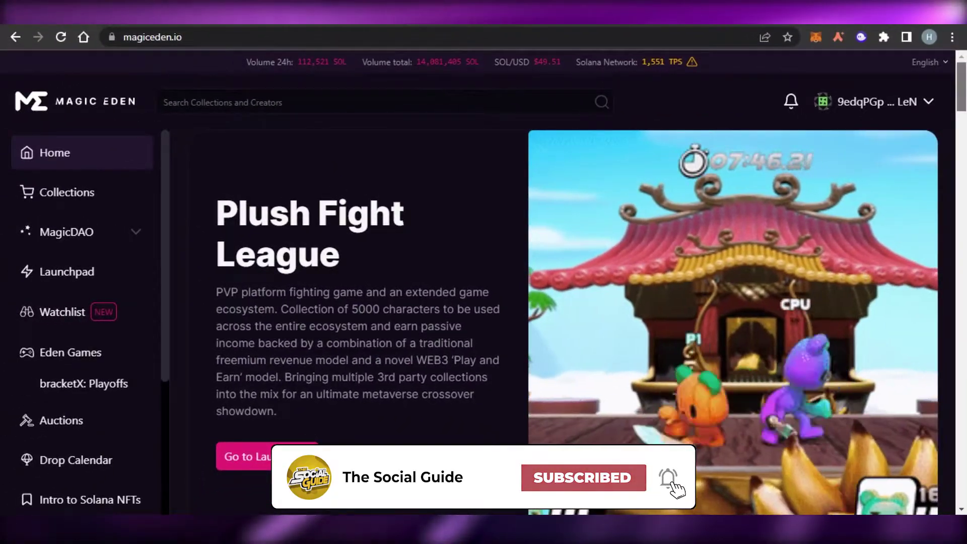
scroll(553, 302, "down", 12)
scroll(963, 92, "up", 12)
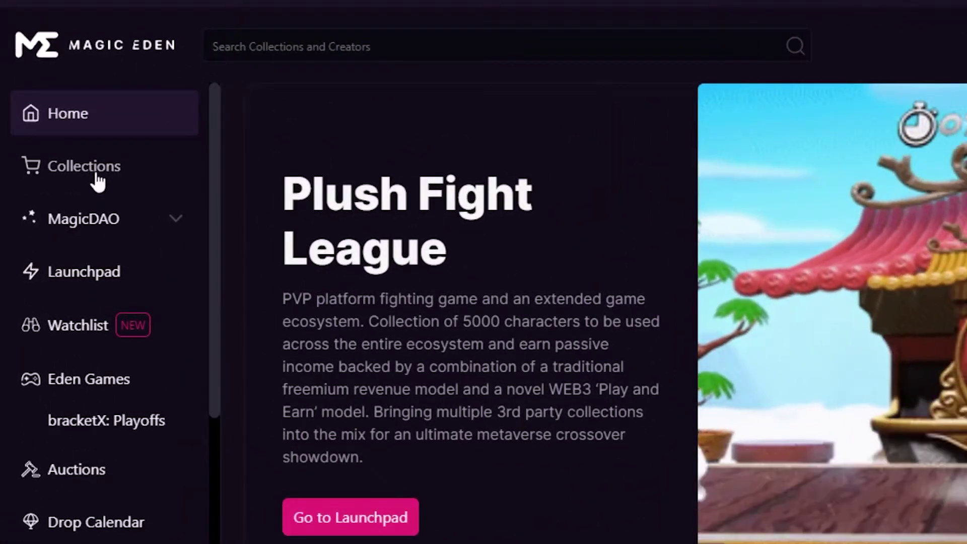
- Browse the Popular Collections grid and open the Blocksmith Labs collection page
left_click(97, 180)
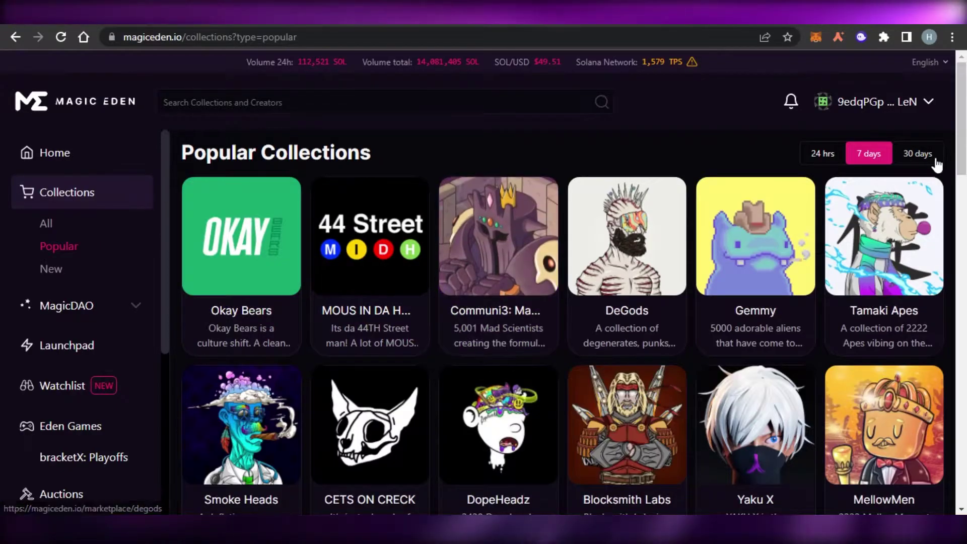
scroll(562, 302, "down", 6)
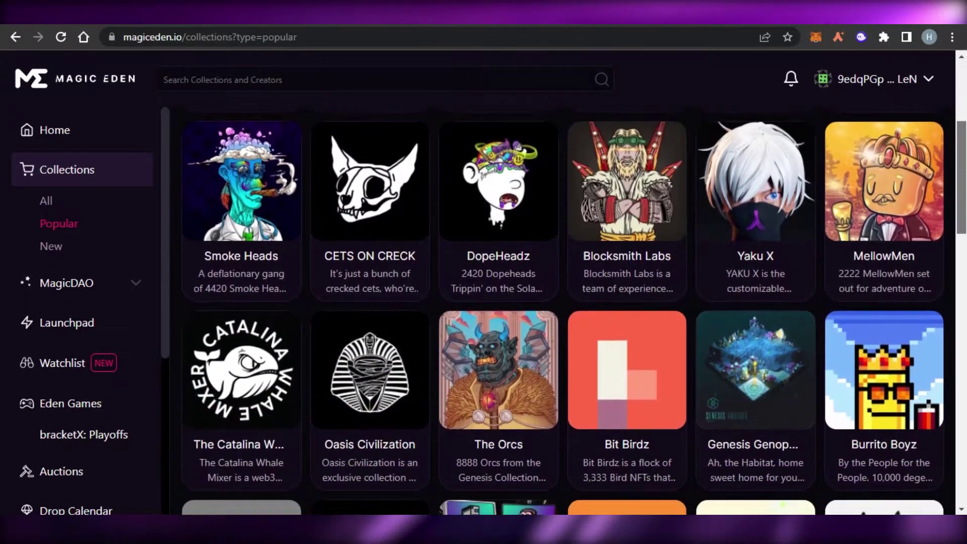
scroll(556, 292, "down", 8)
scroll(555, 292, "up", 11)
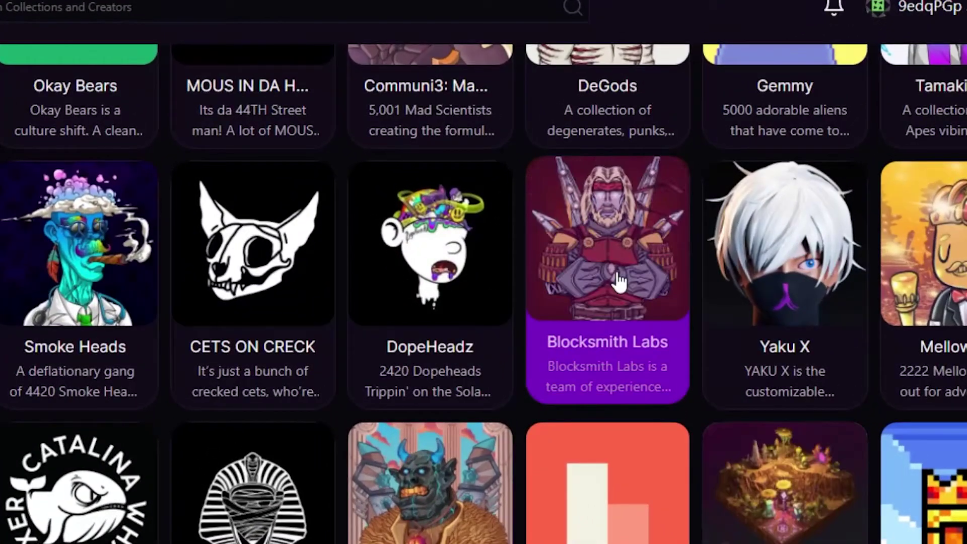
right_click(617, 275)
left_click(705, 285)
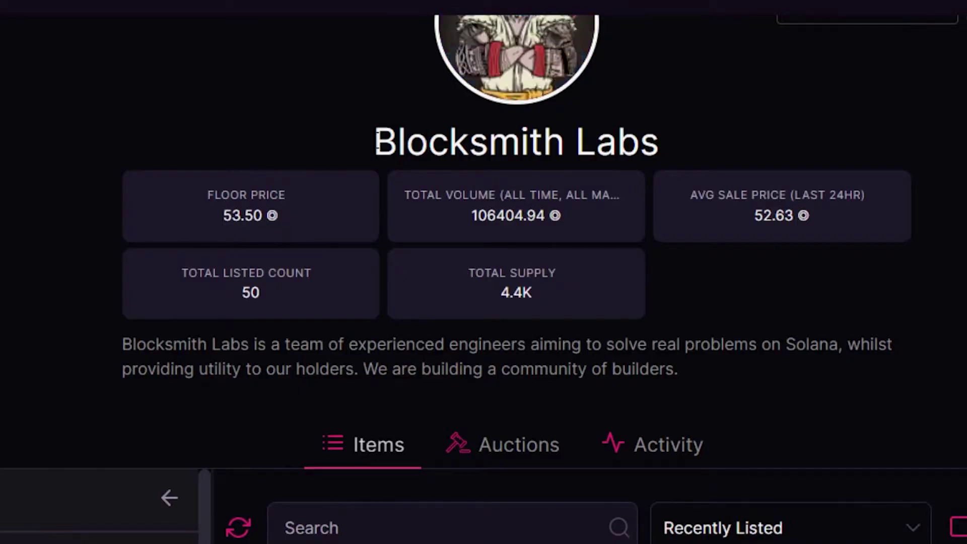
- Scroll the Blocksmith Labs items grid, including #3389 at 63 SOL and #2565 at 60 SOL
left_click(349, 169)
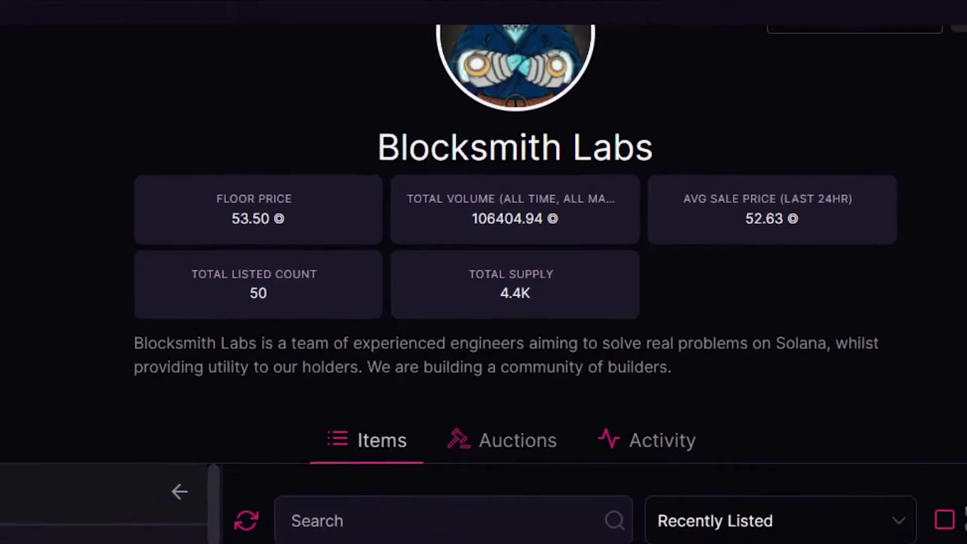
scroll(483, 302, "down", 4)
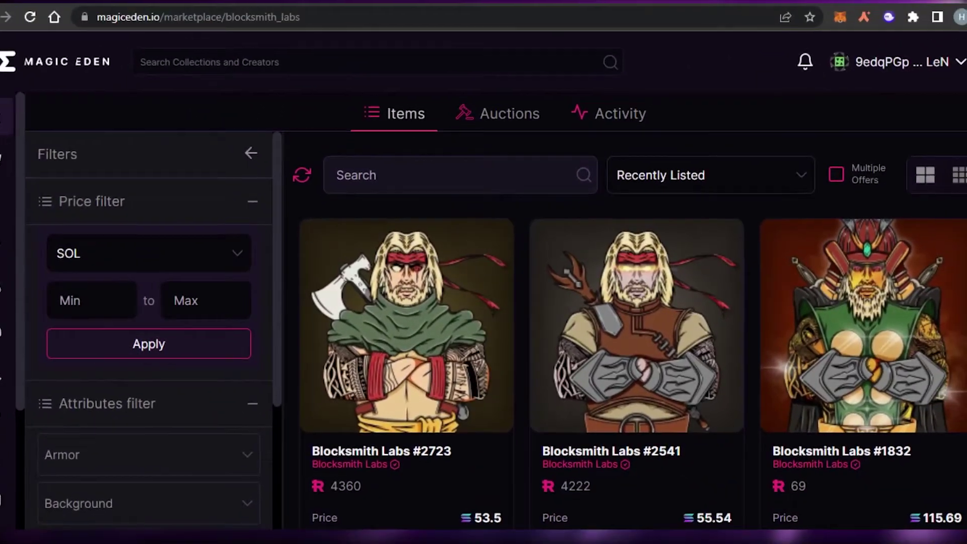
scroll(630, 327, "down", 6)
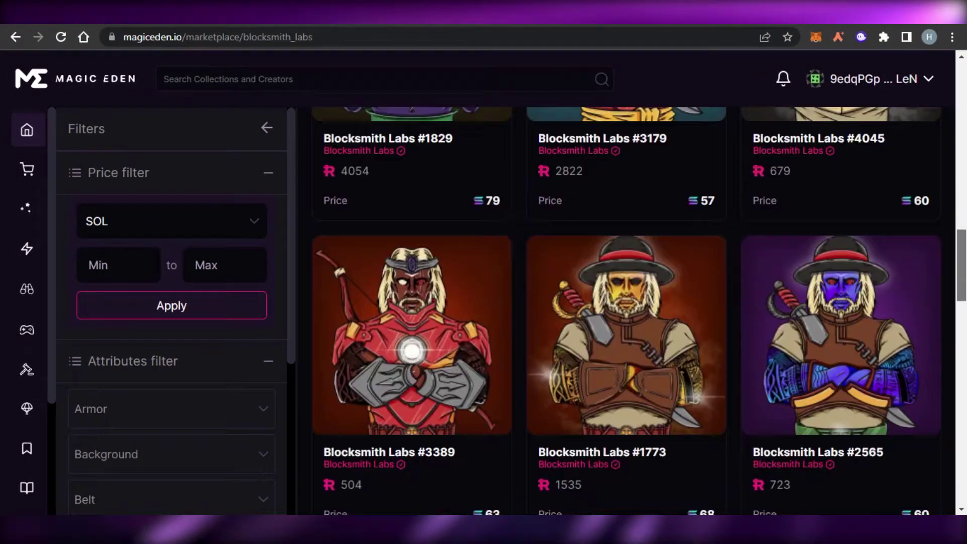
scroll(630, 312, "down", 3)
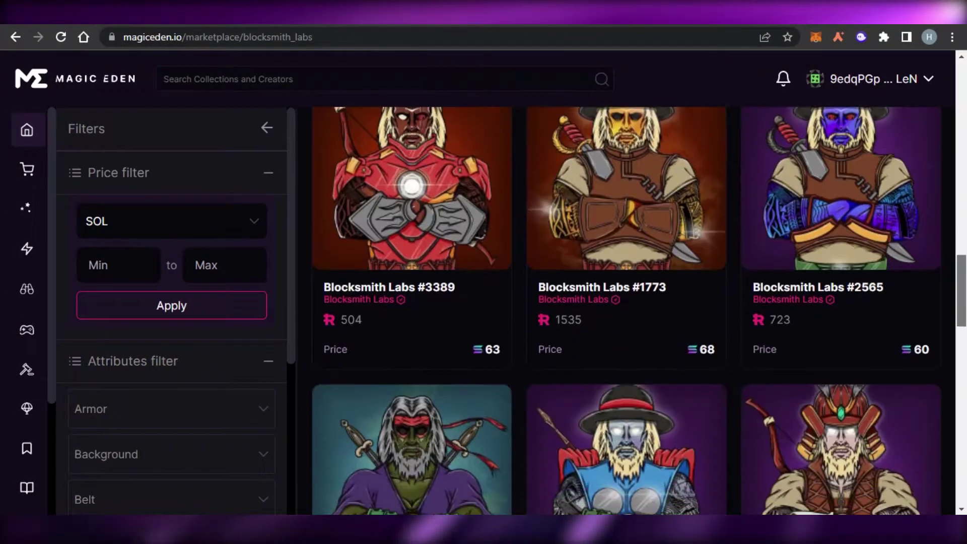
scroll(629, 312, "down", 3)
scroll(630, 312, "down", 5)
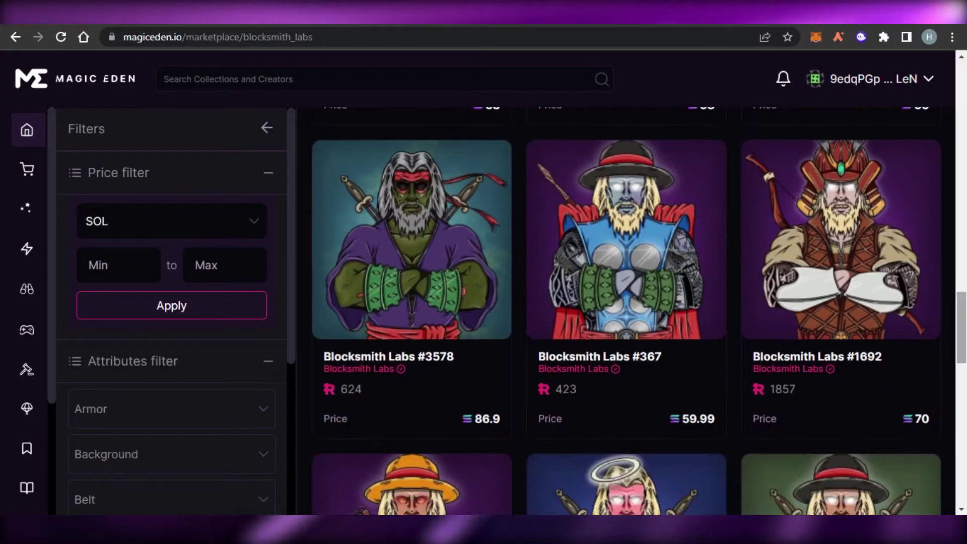
scroll(630, 312, "down", 5)
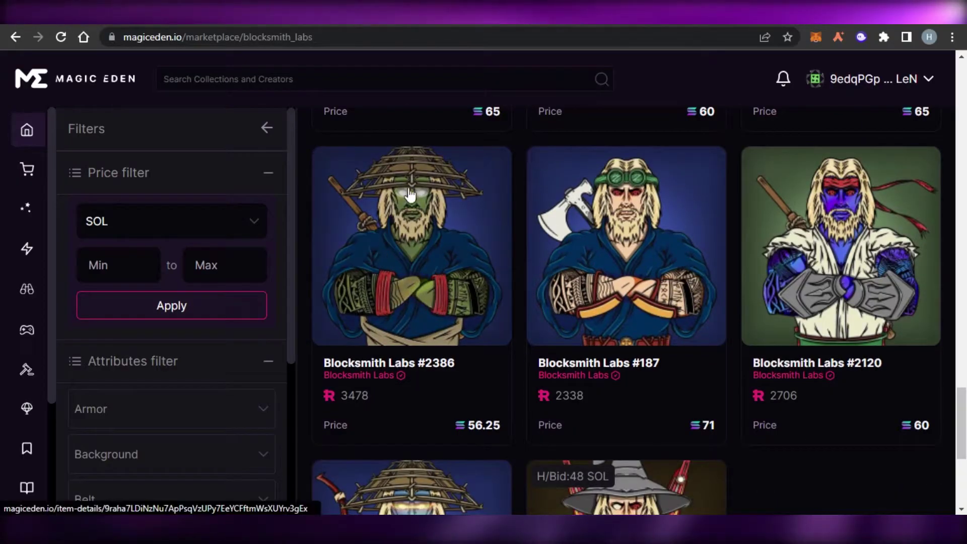
left_click_drag(953, 411, 954, 268)
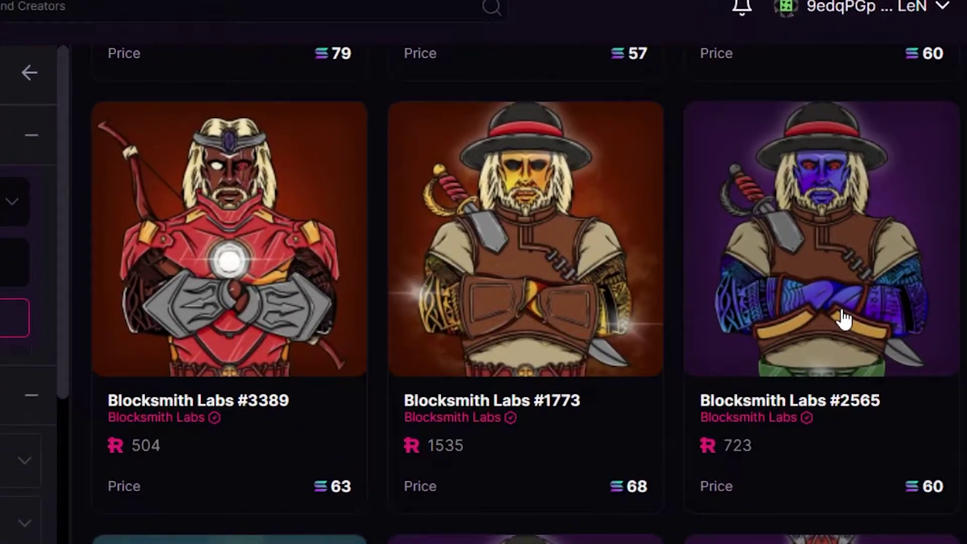
- Open Blocksmith Labs #2565 and attempt to buy it for 60 SOL
left_click(843, 318)
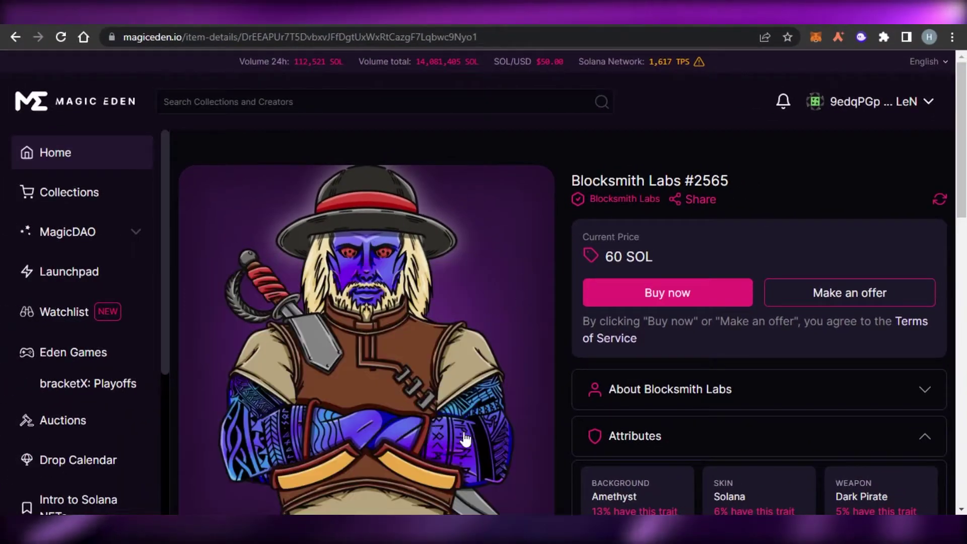
scroll(898, 132, "down", 10)
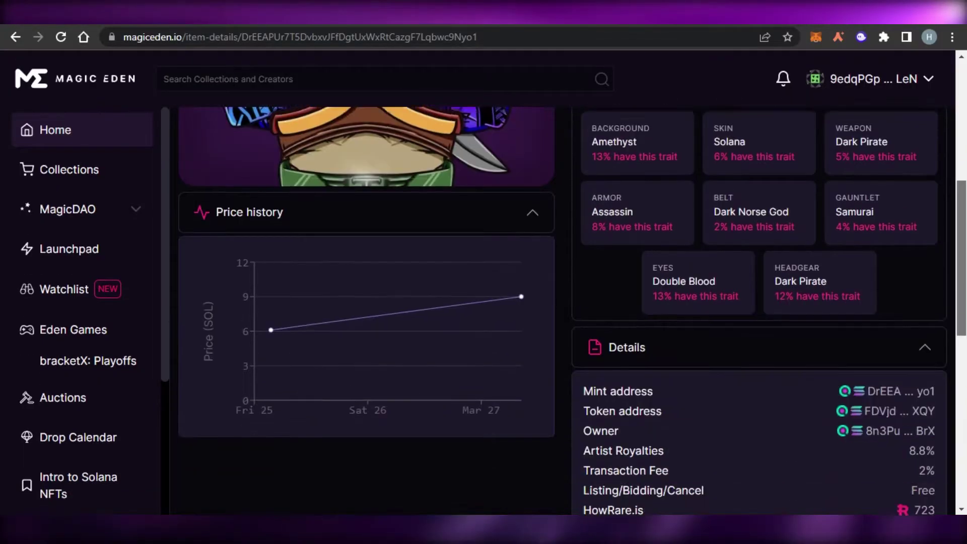
scroll(850, 99, "up", 10)
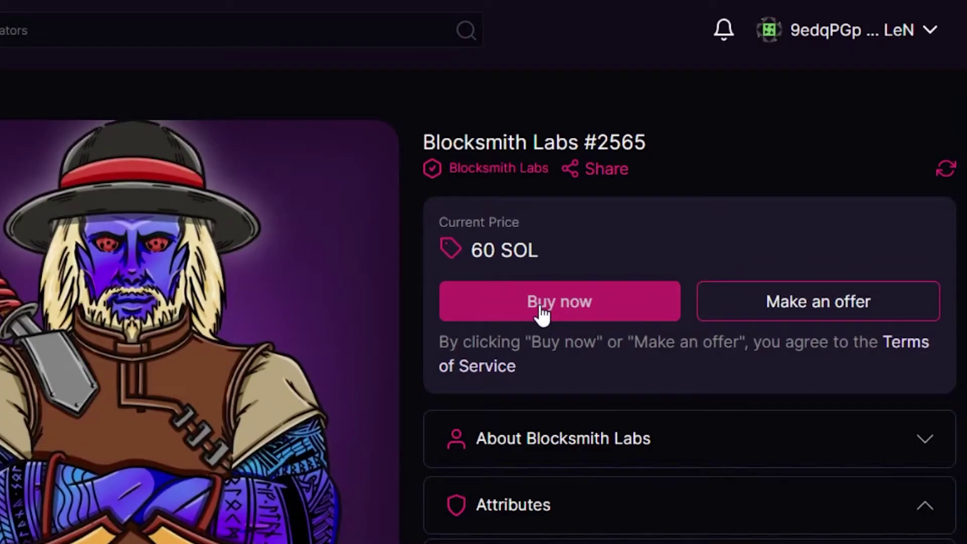
left_click(541, 307)
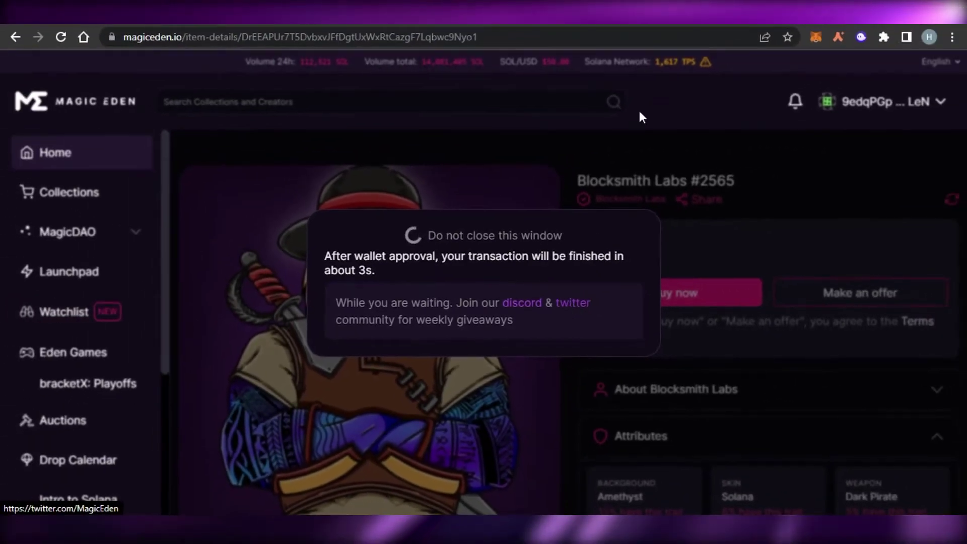
- After the transaction error, scroll through #2565's detail page and its trait attributes
scroll(853, 188, "down", 1)
scroll(853, 188, "up", 2)
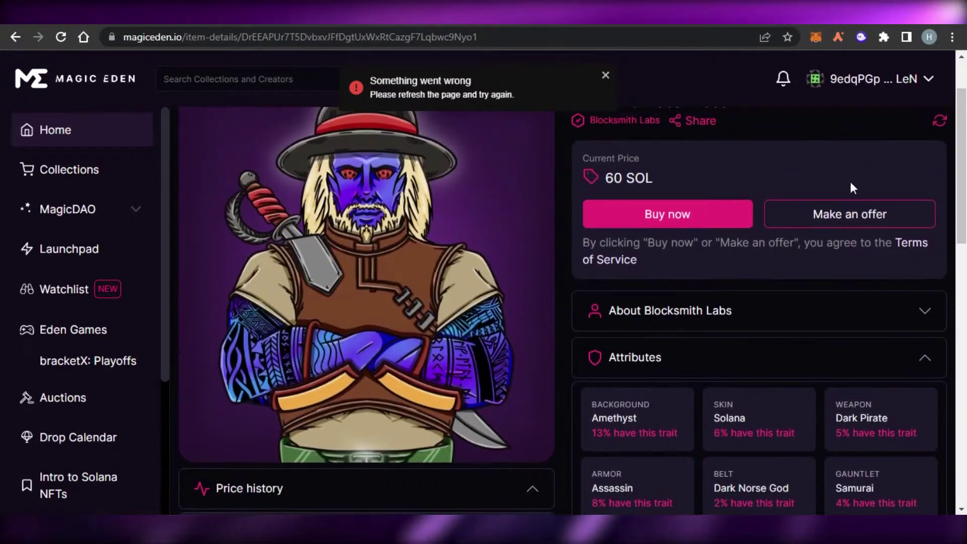
scroll(852, 187, "down", 3)
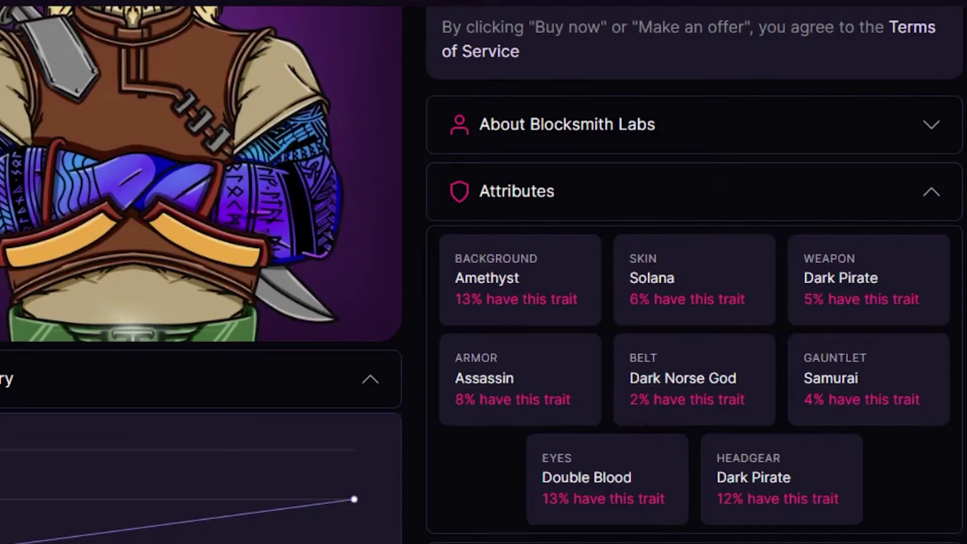
scroll(483, 272, "down", 10)
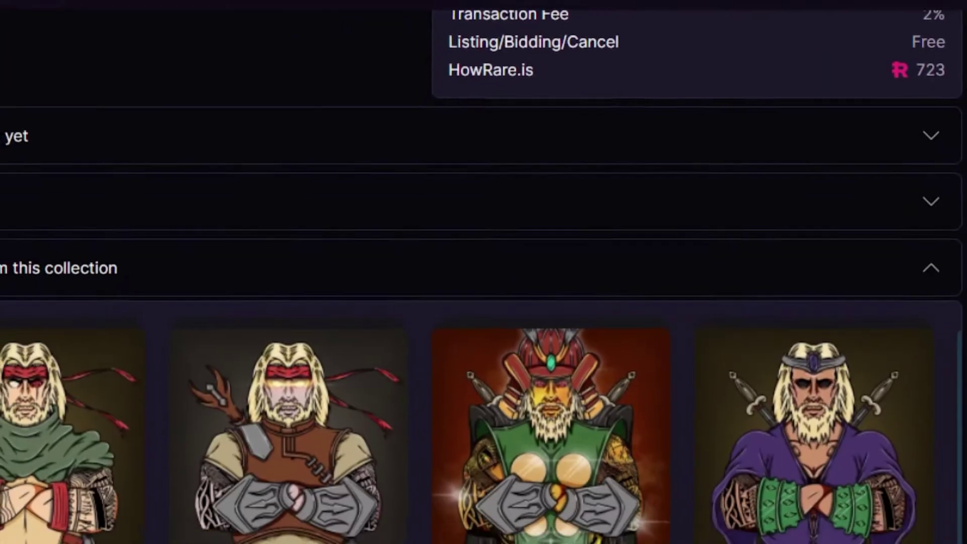
scroll(965, 330, "up", 6)
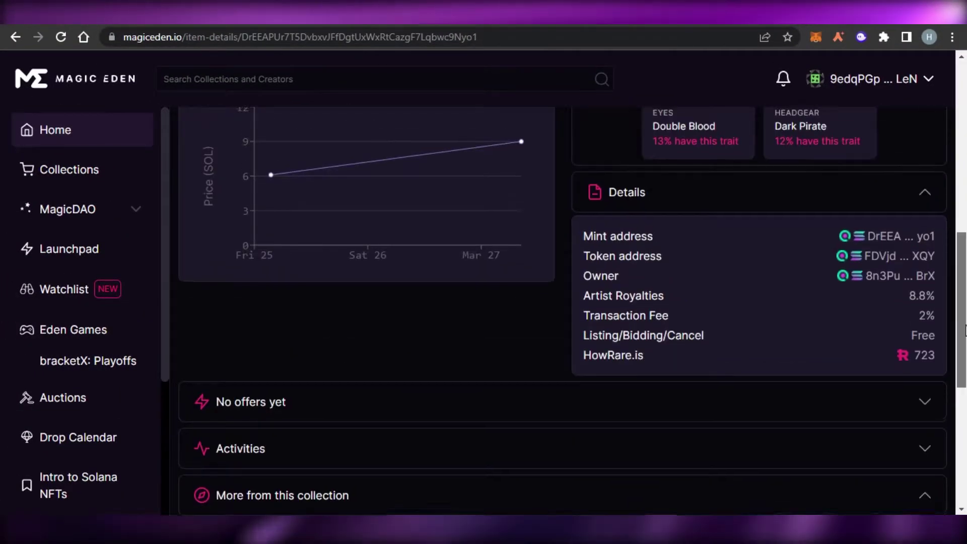
scroll(964, 330, "up", 10)
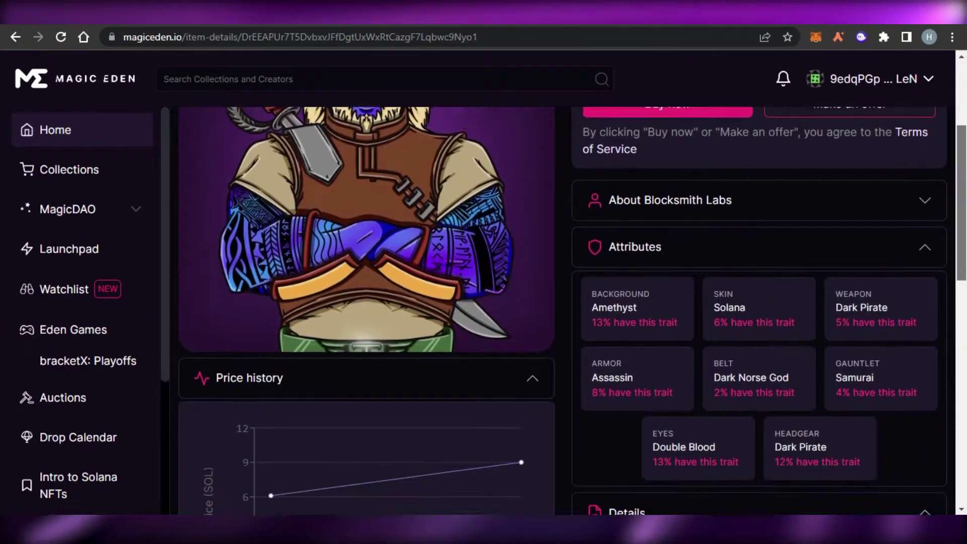
scroll(964, 331, "down", 15)
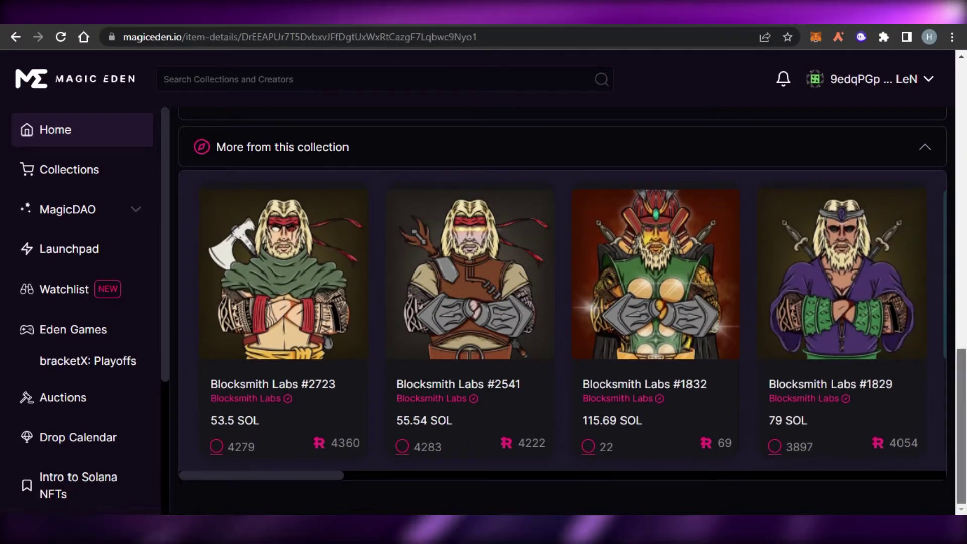
scroll(637, 132, "up", 15)
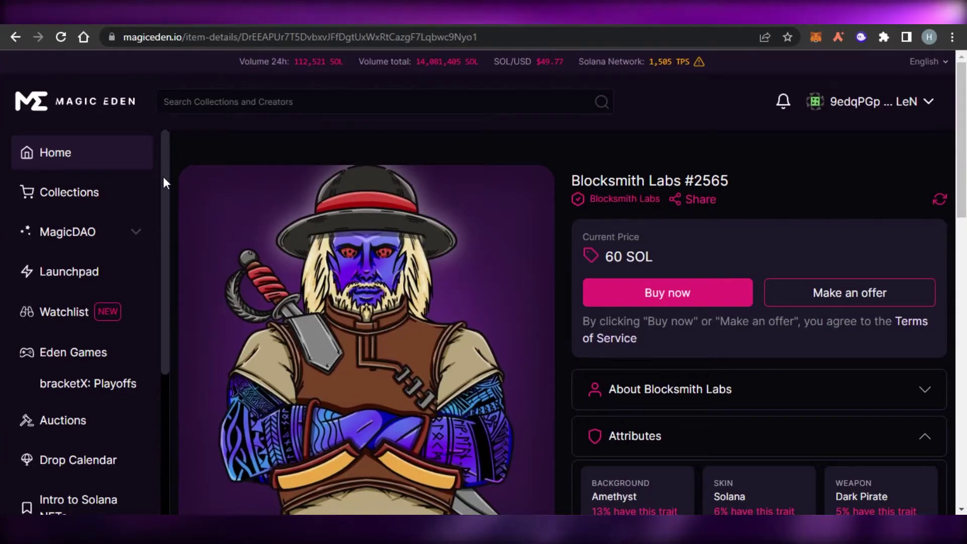
- Open the wallet address menu showing Main and Bidding Wallet balances of 0.00 SOL
left_click_drag(163, 176, 162, 210)
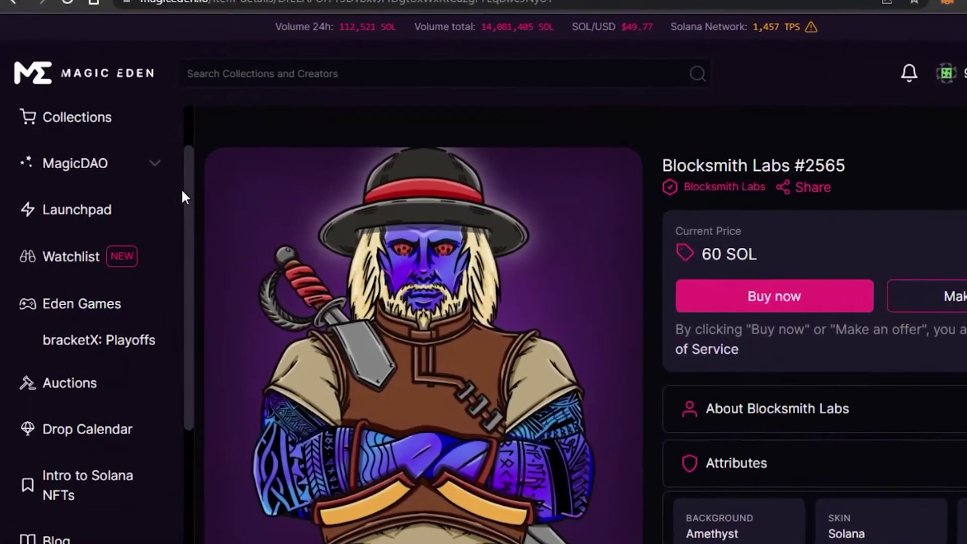
scroll(96, 188, "up", 1)
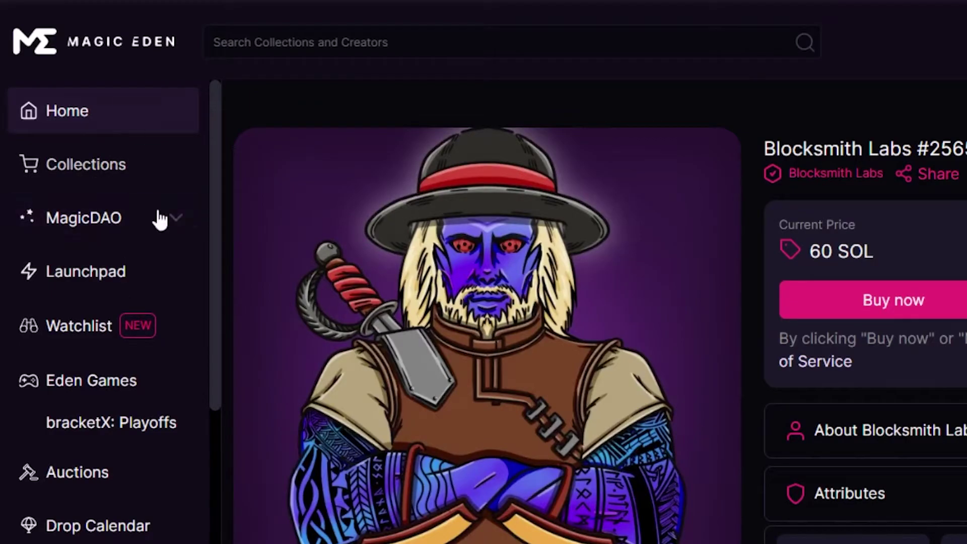
left_click_drag(217, 239, 222, 398)
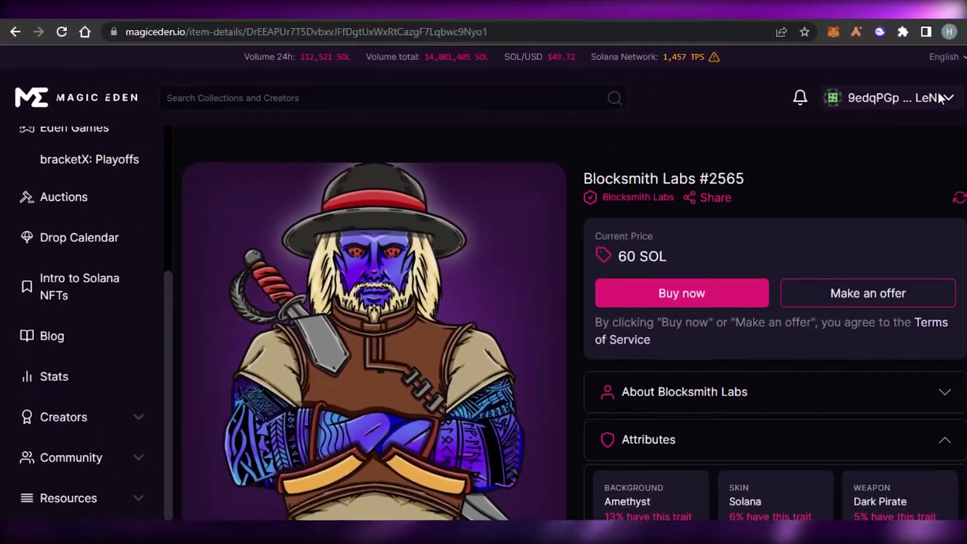
left_click(918, 95)
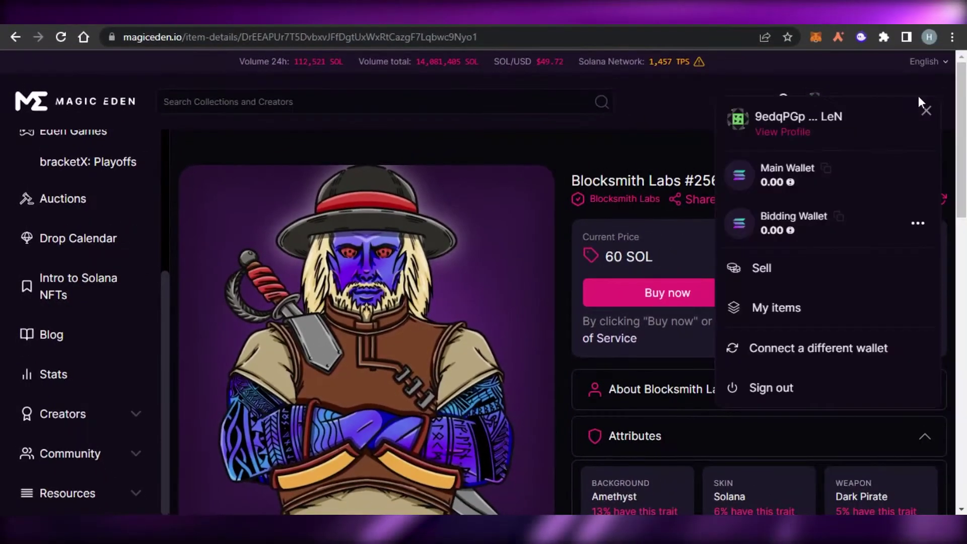
left_click(705, 102)
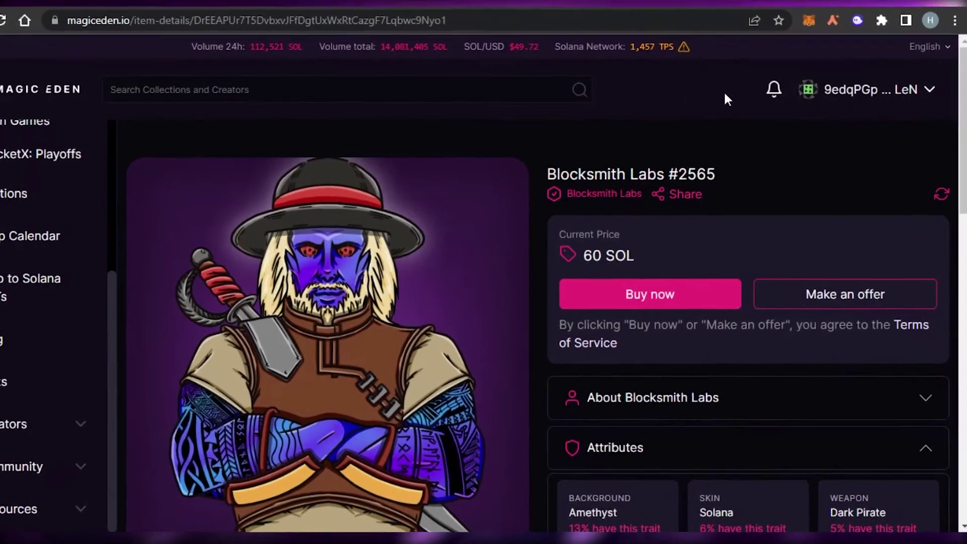
left_click(918, 98)
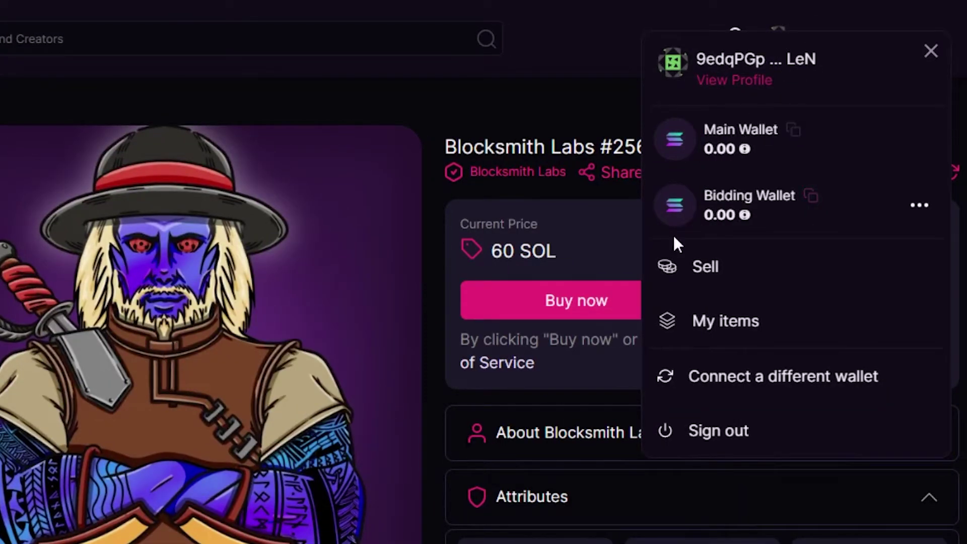
- Go to the sell page, sign in, and approve Phantom's signature request
left_click(694, 269)
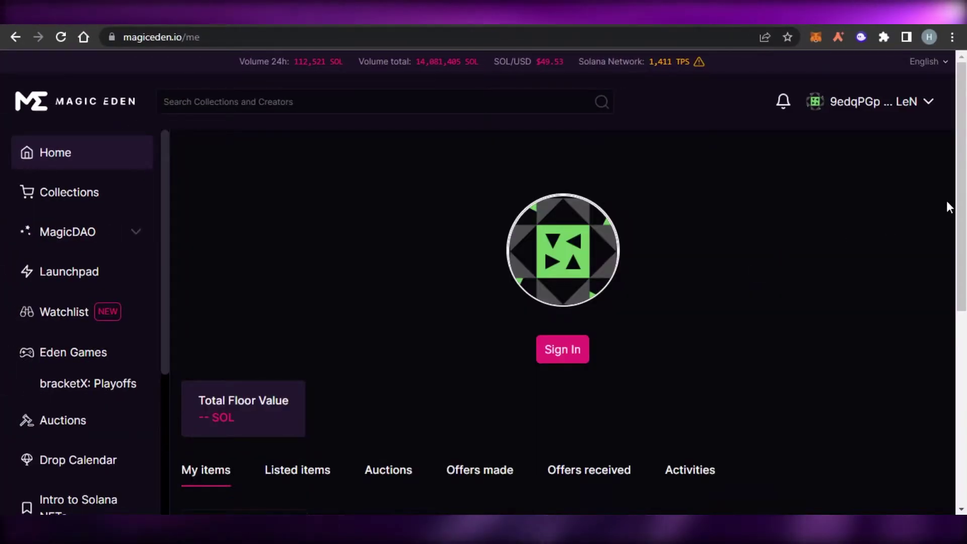
scroll(962, 181, "down", 5)
scroll(962, 182, "up", 4)
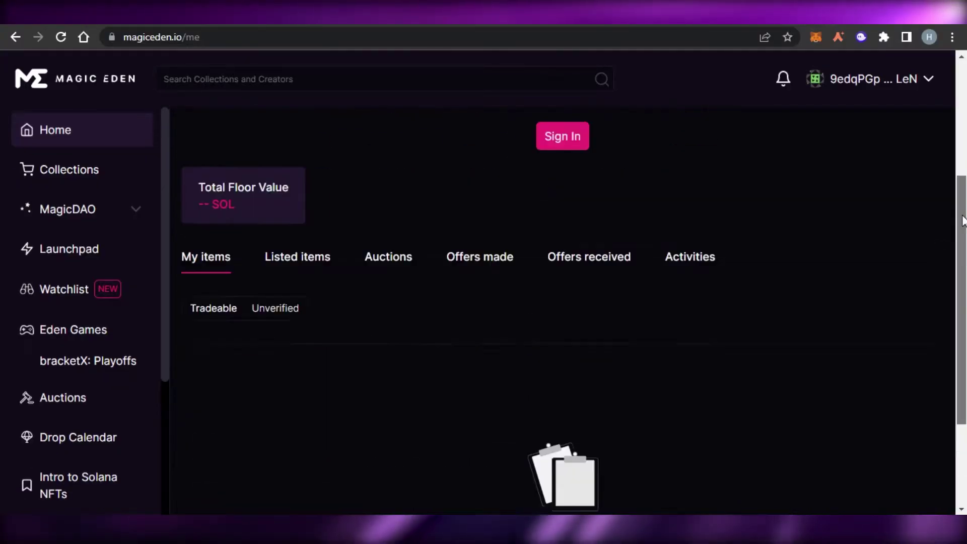
scroll(962, 178, "up", 1)
scroll(951, 234, "down", 4)
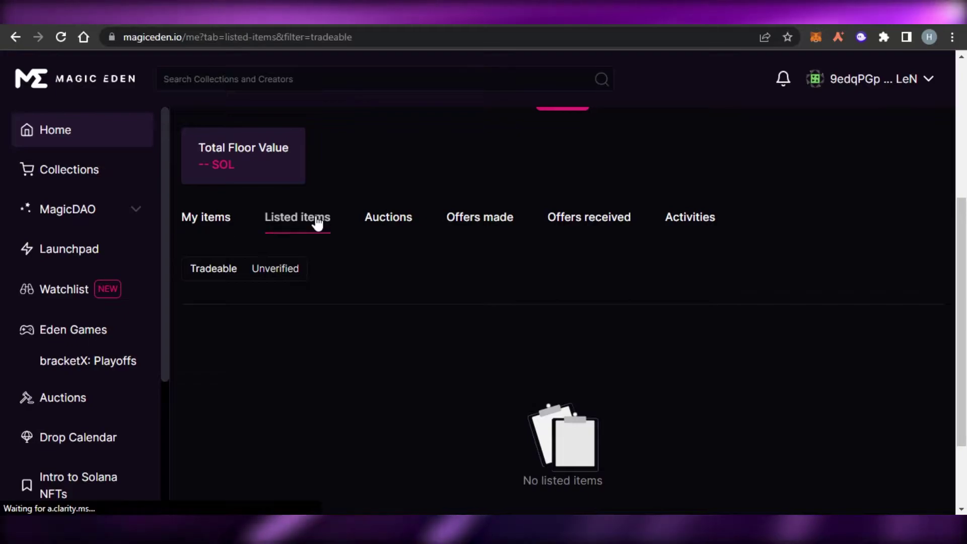
scroll(961, 302, "up", 3)
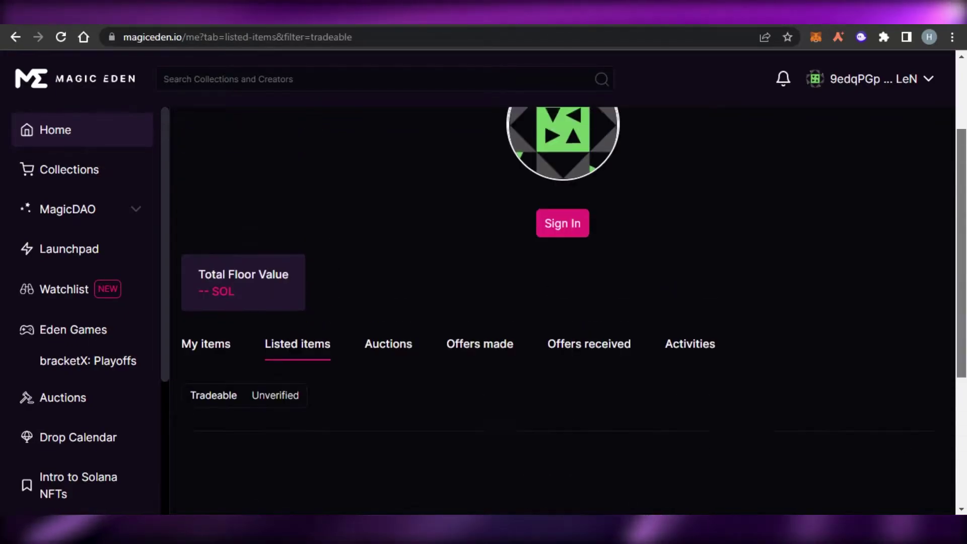
left_click(559, 246)
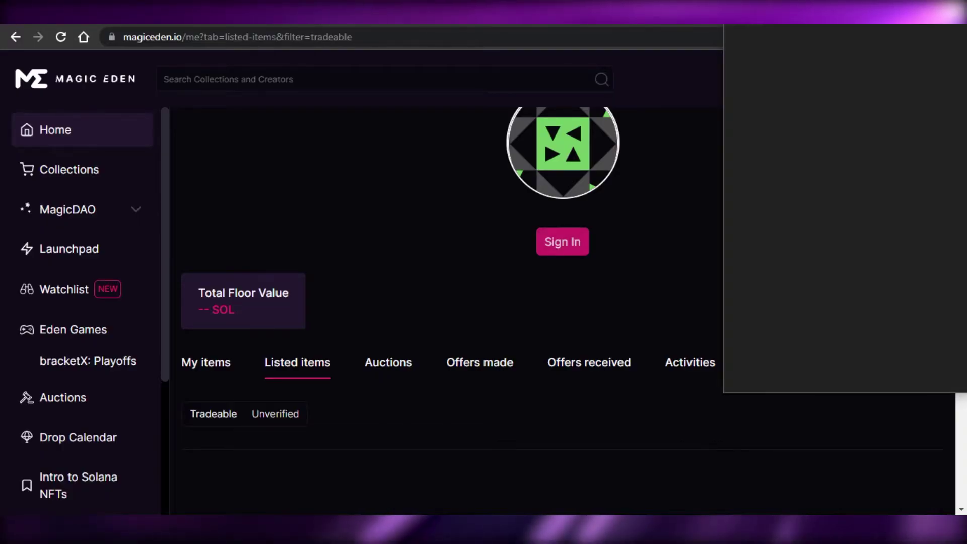
left_click(906, 365)
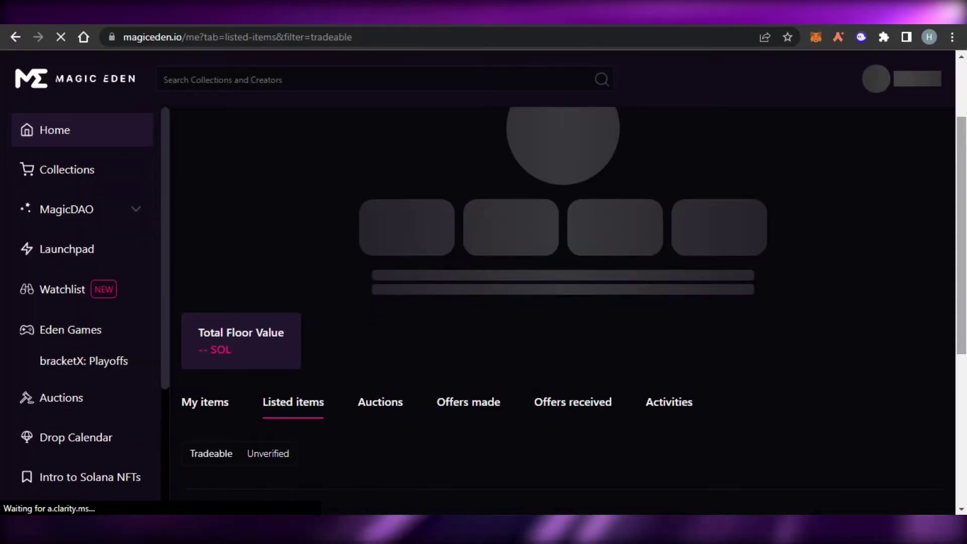
- Scroll the sidebar back to the top and choose Collections to load Popular collections
scroll(951, 212, "down", 5)
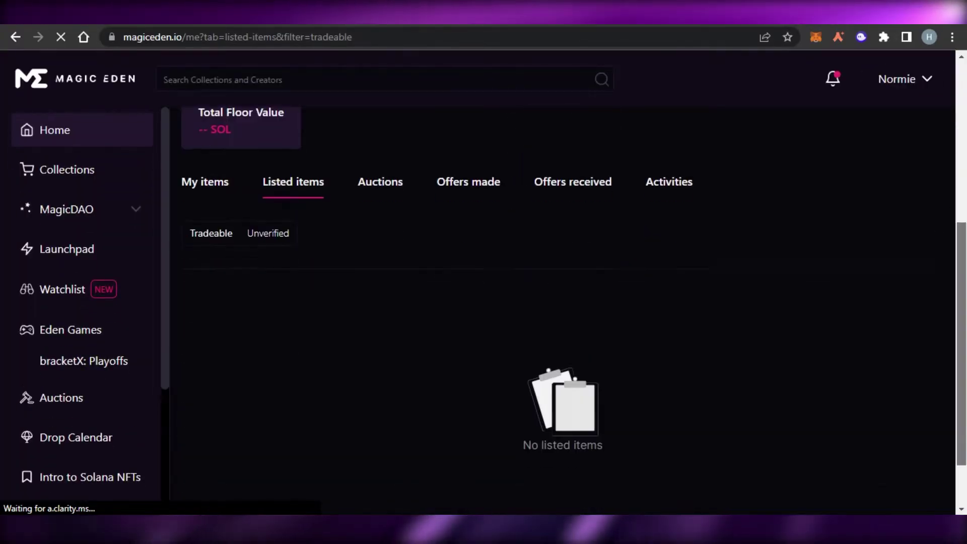
scroll(962, 161, "up", 6)
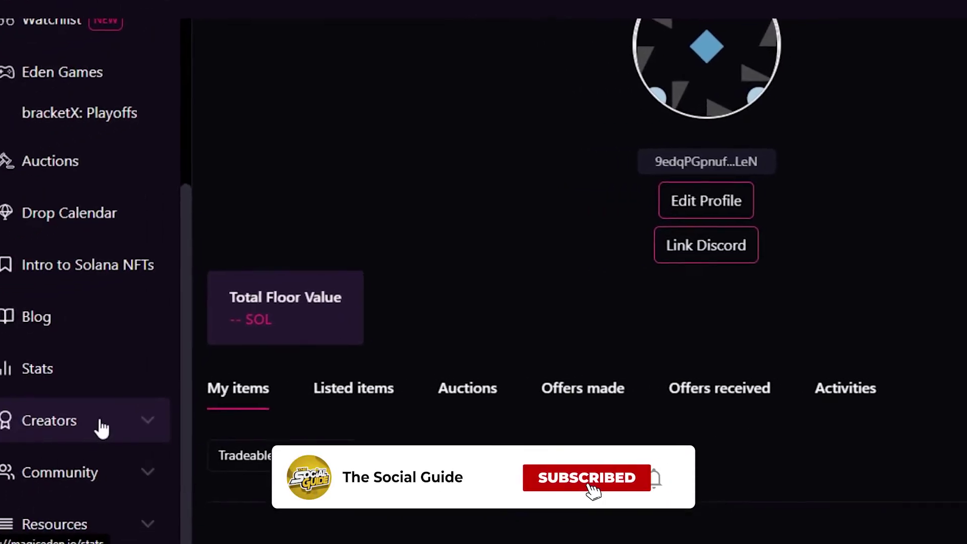
left_click_drag(211, 300, 196, 97)
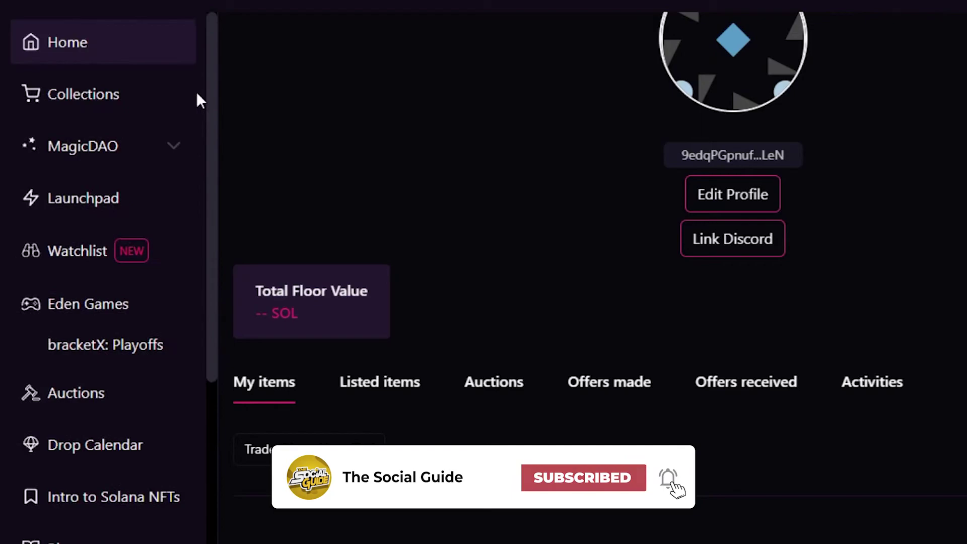
left_click(133, 121)
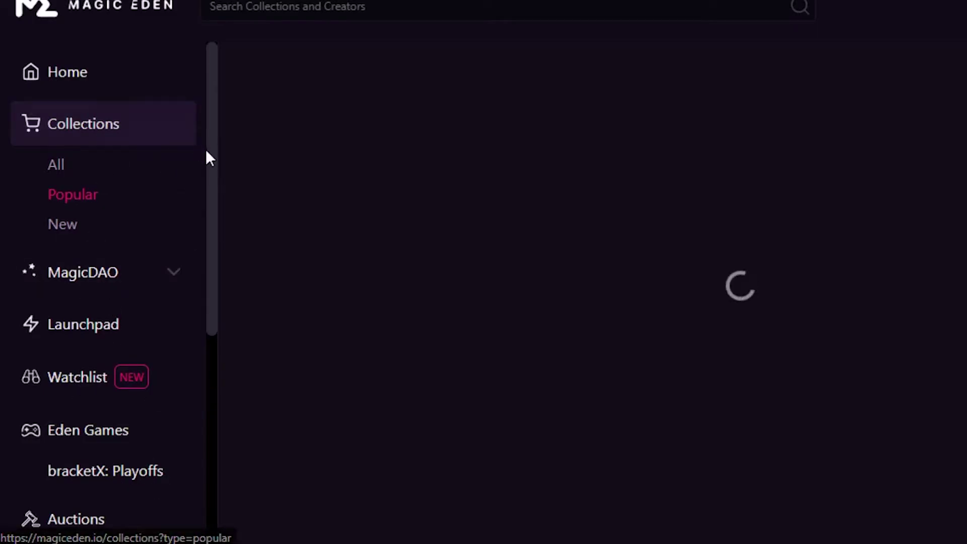
- Clear the stray selection and scroll past collections like TombStoned, Citizens, Degen Dojo and SickBoys
left_click_drag(204, 155, 232, 211)
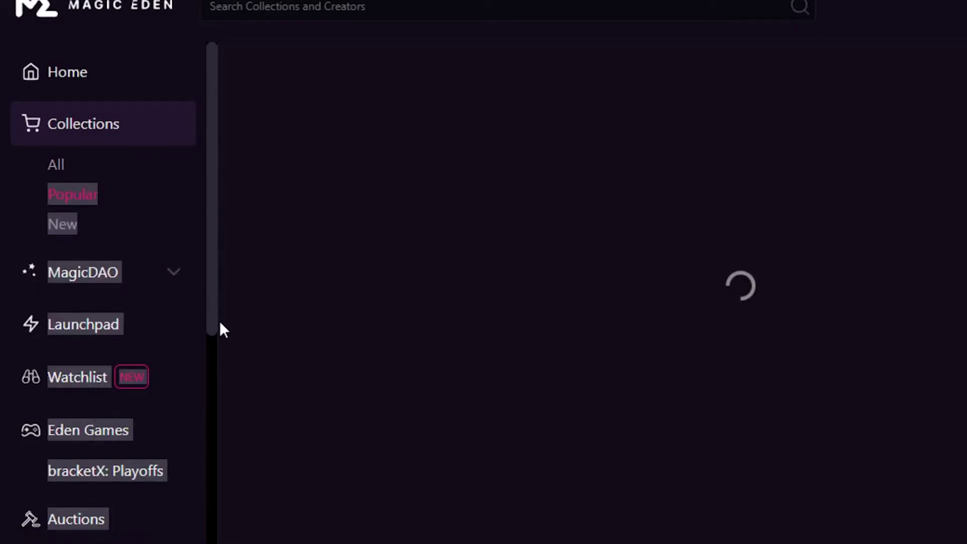
left_click(253, 201)
left_click_drag(217, 179, 210, 308)
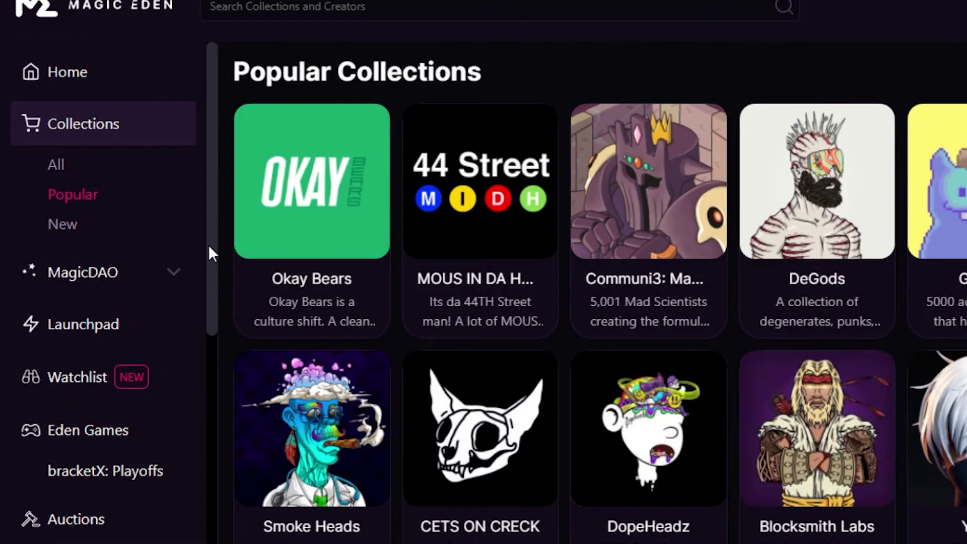
left_click_drag(209, 253, 207, 382)
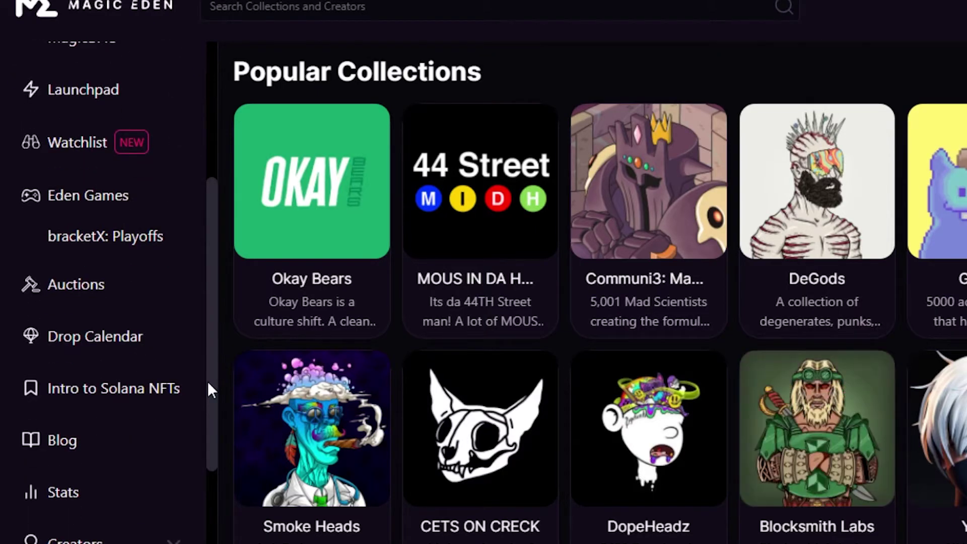
left_click_drag(209, 341, 213, 423)
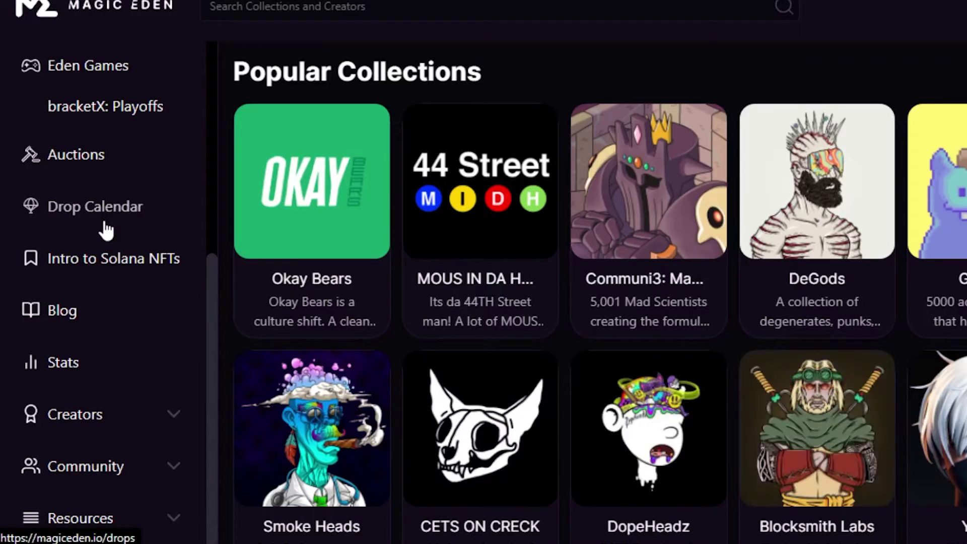
scroll(554, 302, "down", 3)
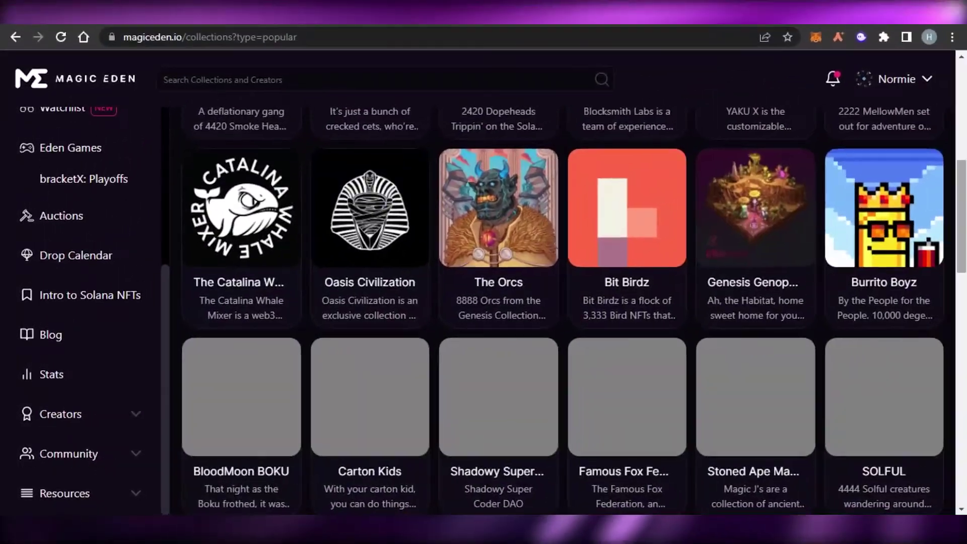
scroll(554, 302, "down", 1)
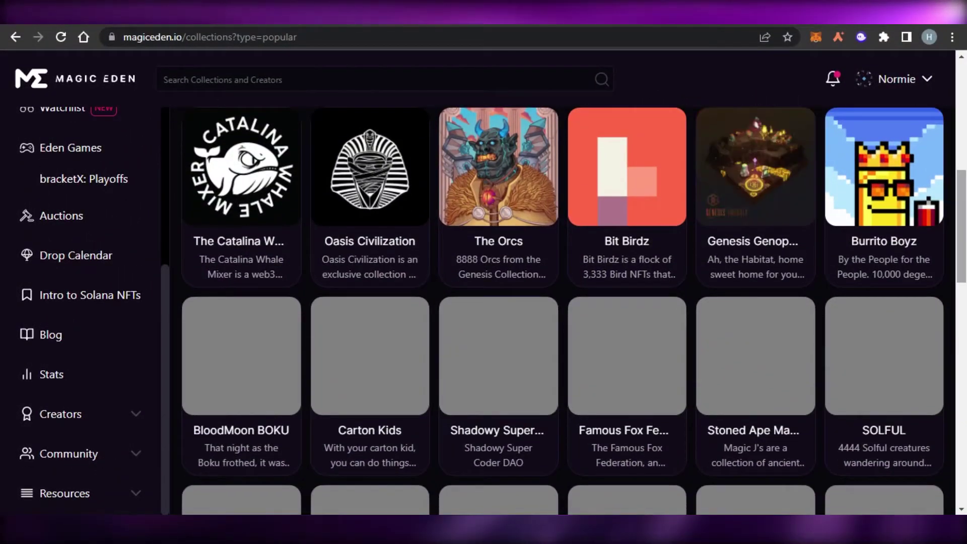
scroll(554, 302, "down", 3)
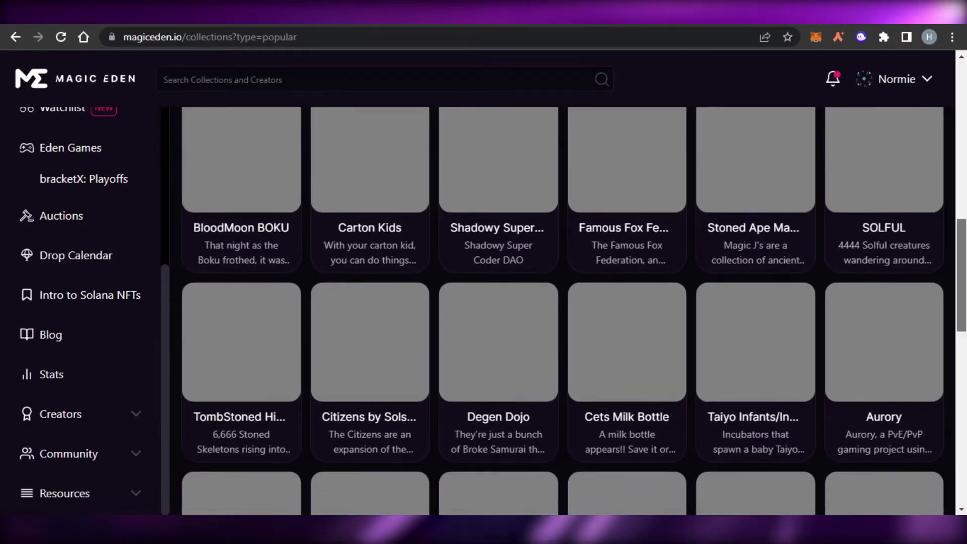
scroll(554, 303, "up", 7)
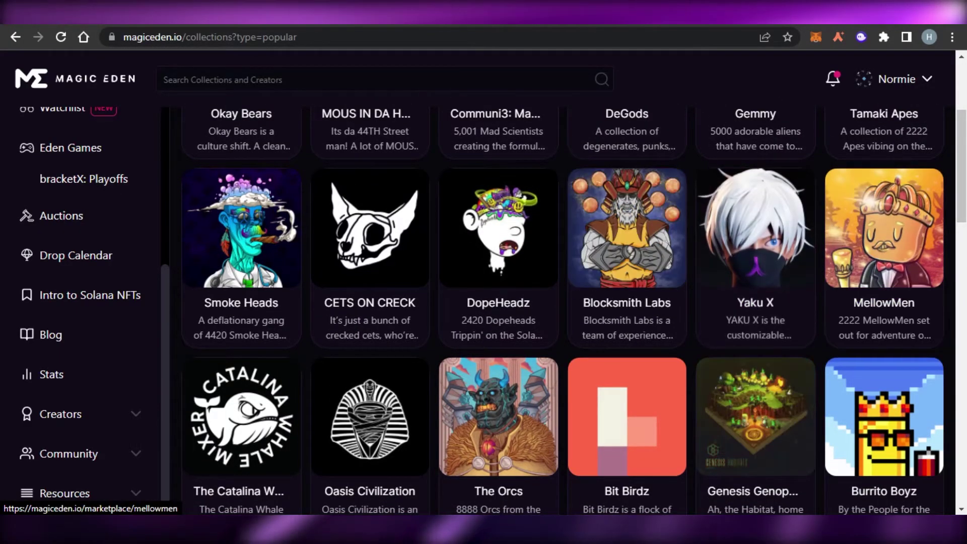
scroll(562, 310, "down", 8)
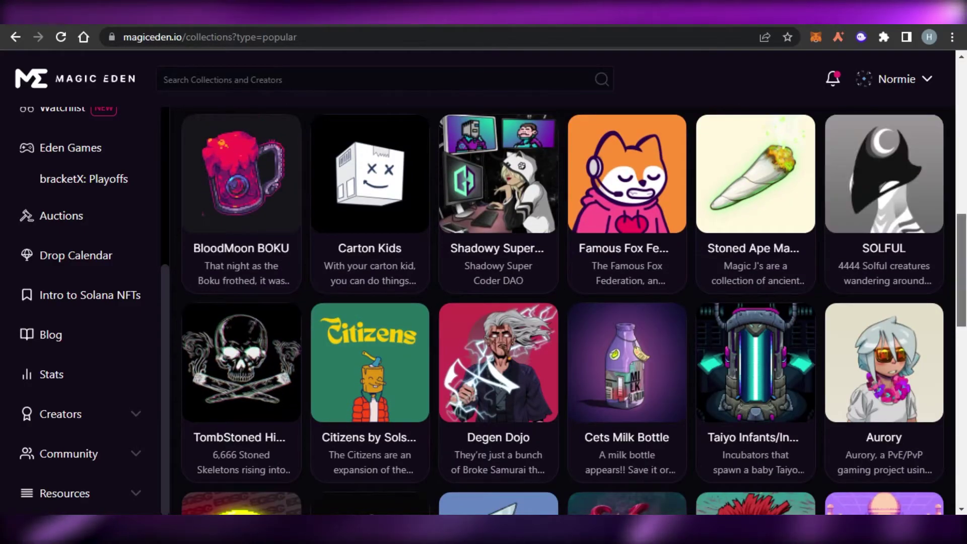
scroll(562, 310, "down", 3)
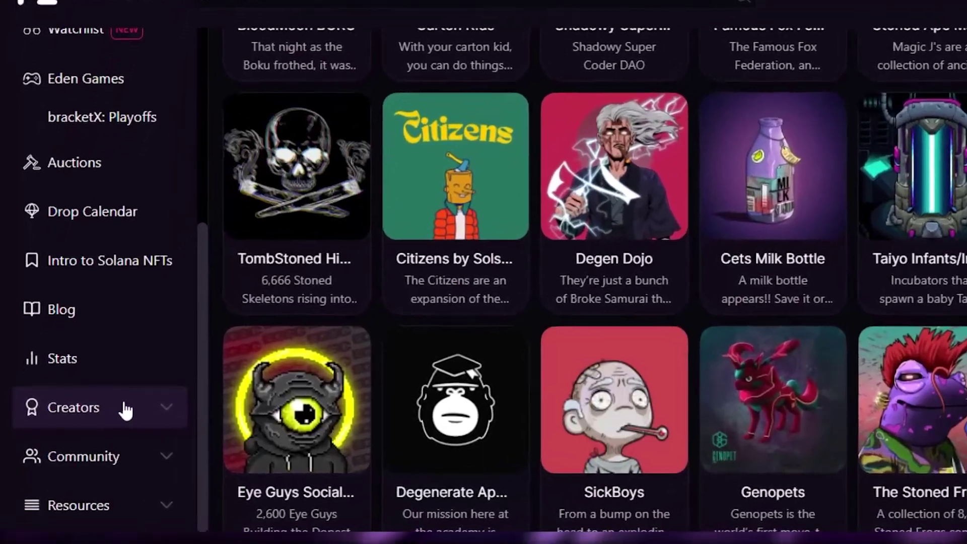
- Expand the Creators application options, then scroll Popular Collections down to the last entries
left_click(98, 414)
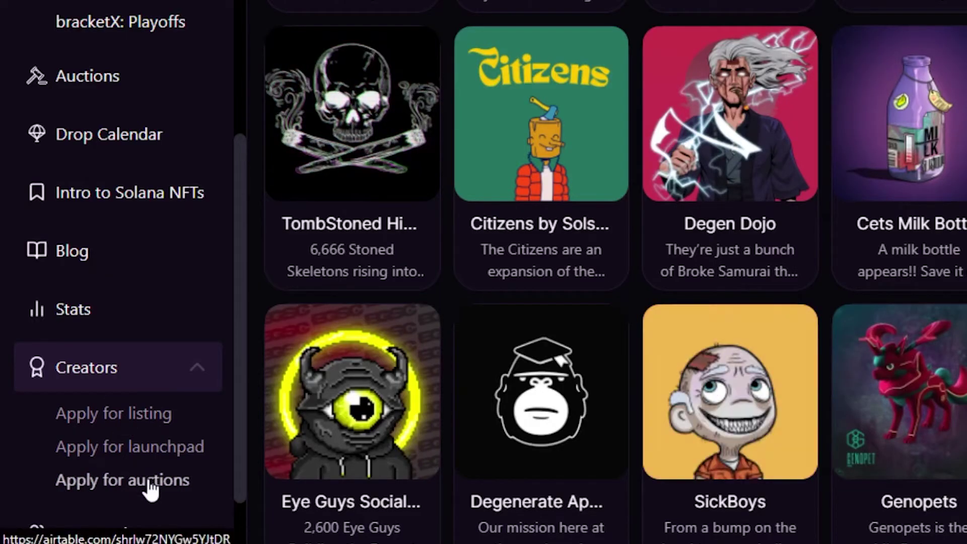
left_click_drag(236, 219, 243, 32)
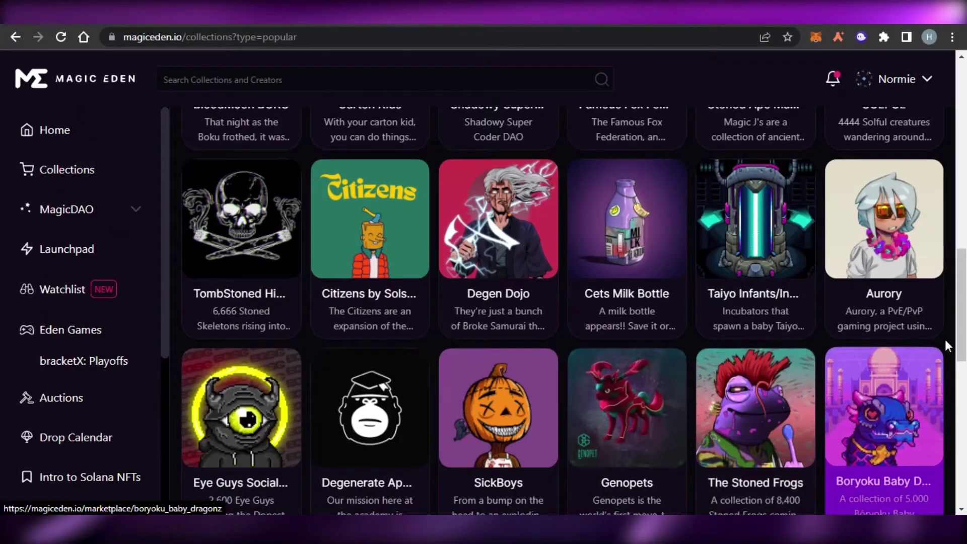
scroll(956, 403, "up", 15)
scroll(568, 302, "down", 20)
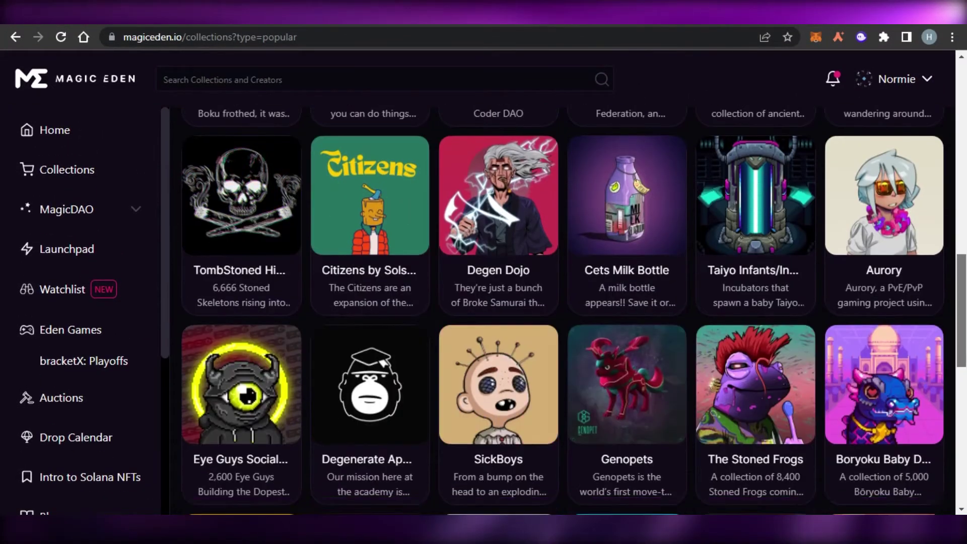
scroll(568, 302, "down", 4)
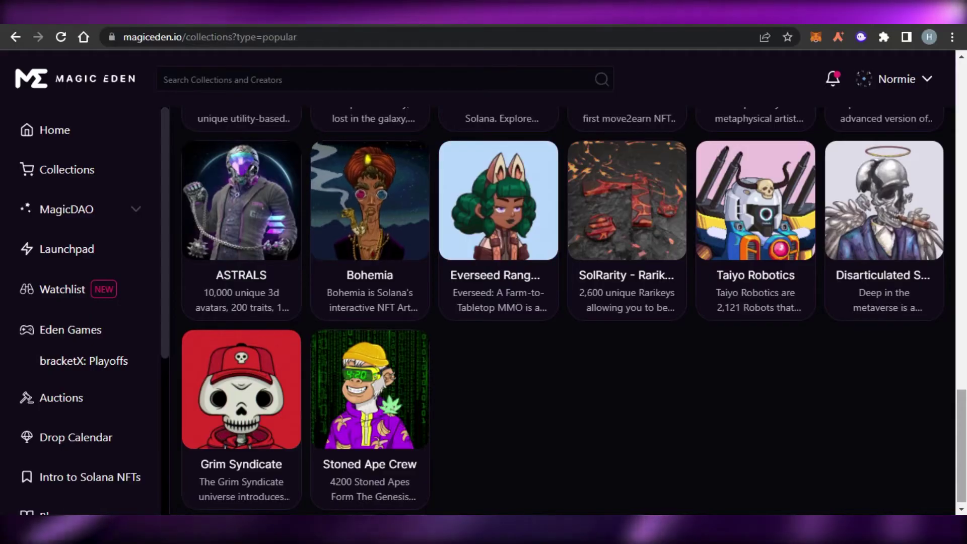
- Scroll back up to the top, where Okay Bears leads the 7-day list
scroll(563, 311, "up", 8)
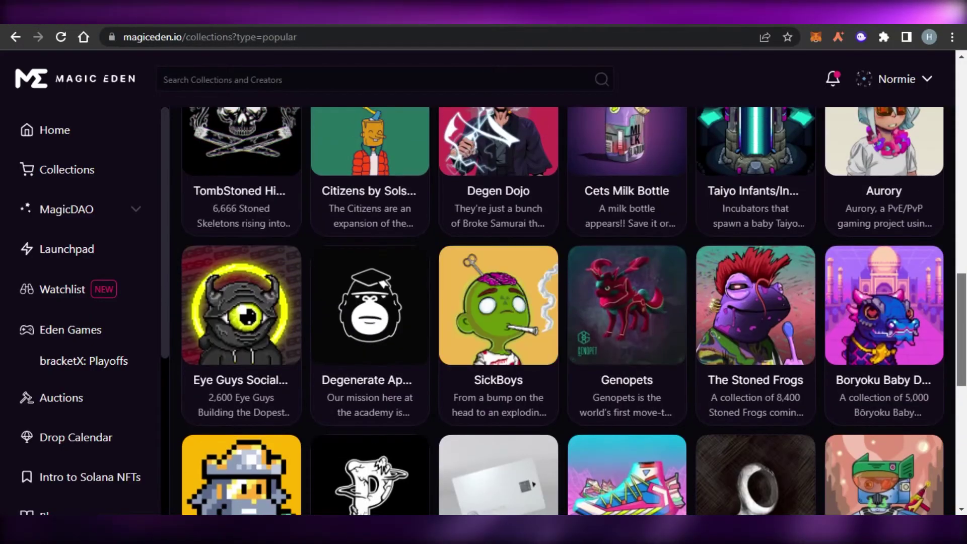
scroll(563, 311, "up", 4)
scroll(562, 311, "up", 10)
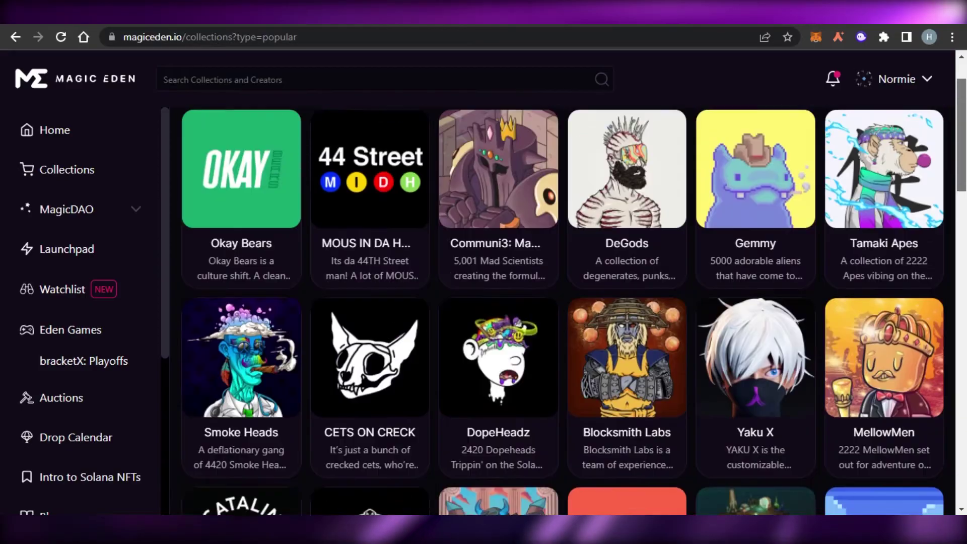
scroll(754, 85, "up", 2)
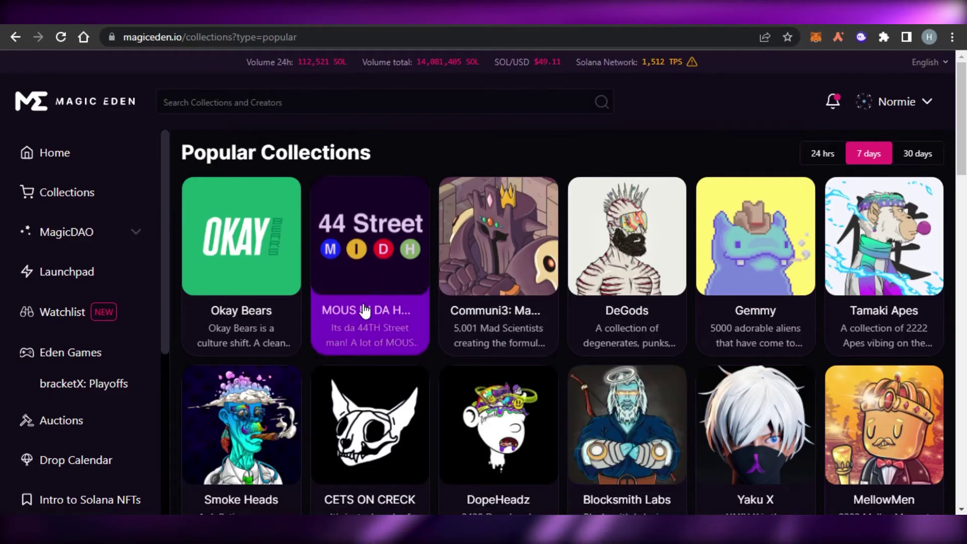
left_click_drag(163, 180, 158, 78)
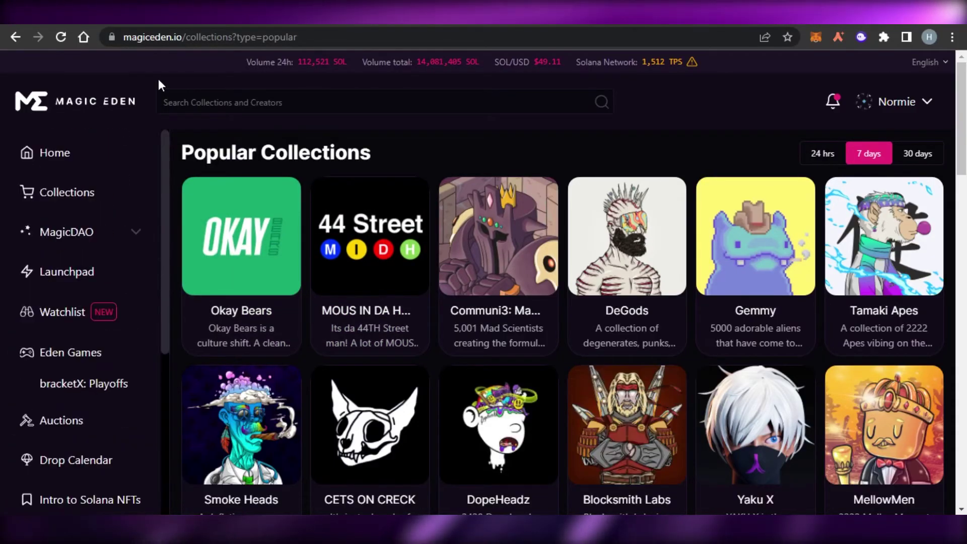